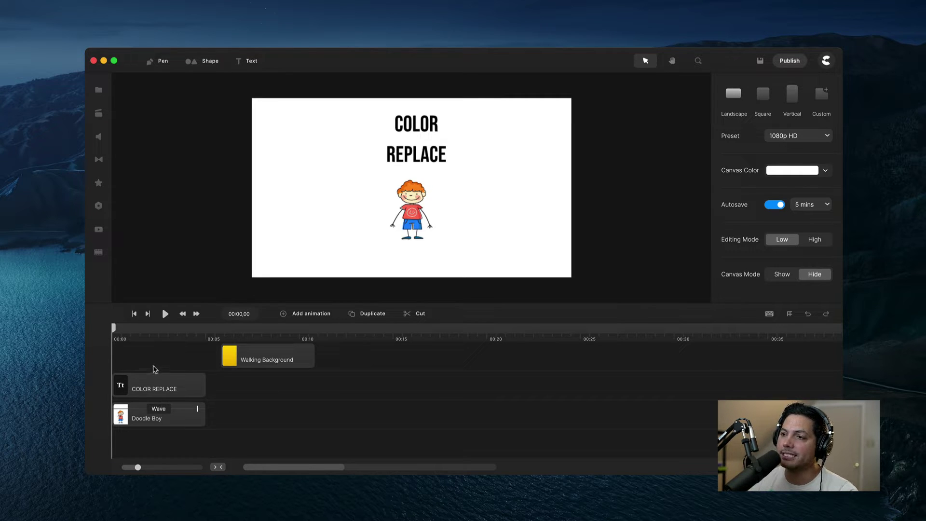
- Apply a Color Replace effect from the Effects library to the Doodle Boy character
scroll(408, 229, "up", 5)
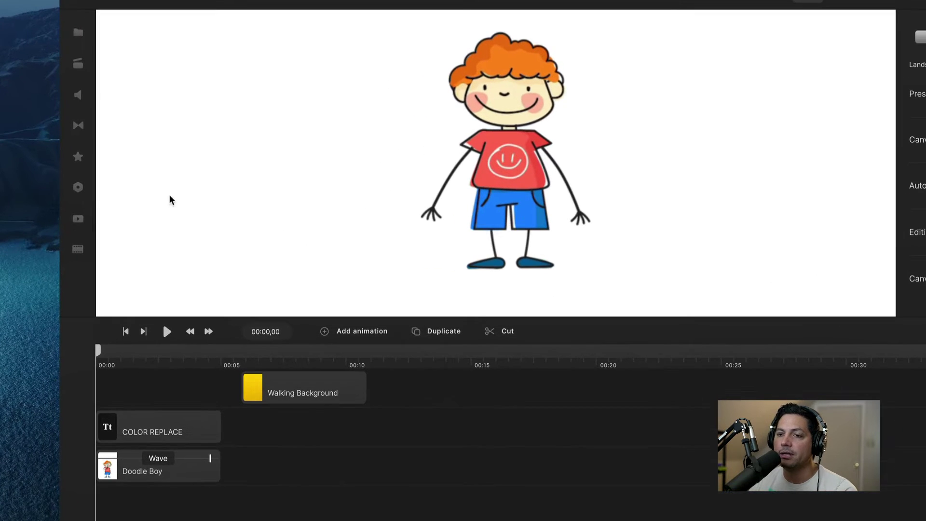
left_click(77, 157)
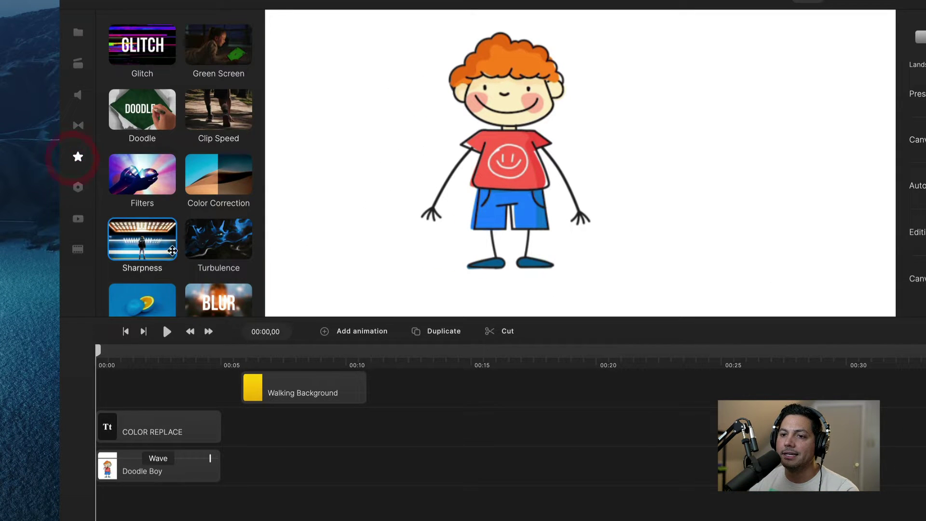
scroll(172, 250, "down", 4)
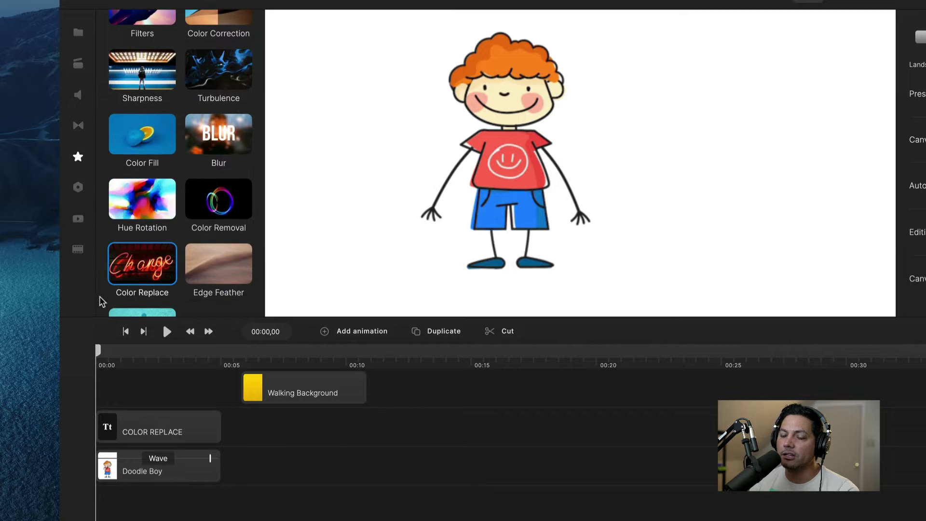
left_click_drag(138, 290, 508, 145)
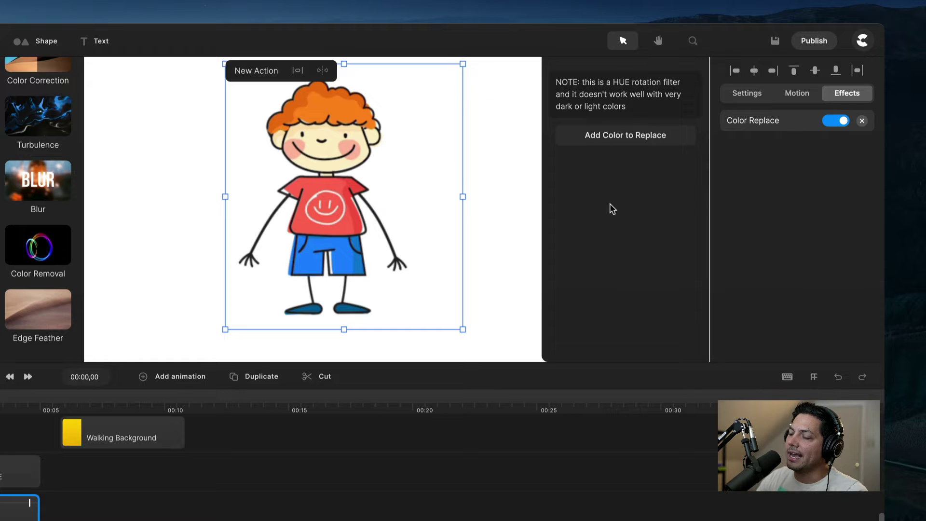
- Add a colour replacement whose old colour is the shirt's red ff6d58, sampled with the eyedropper
left_click(628, 139)
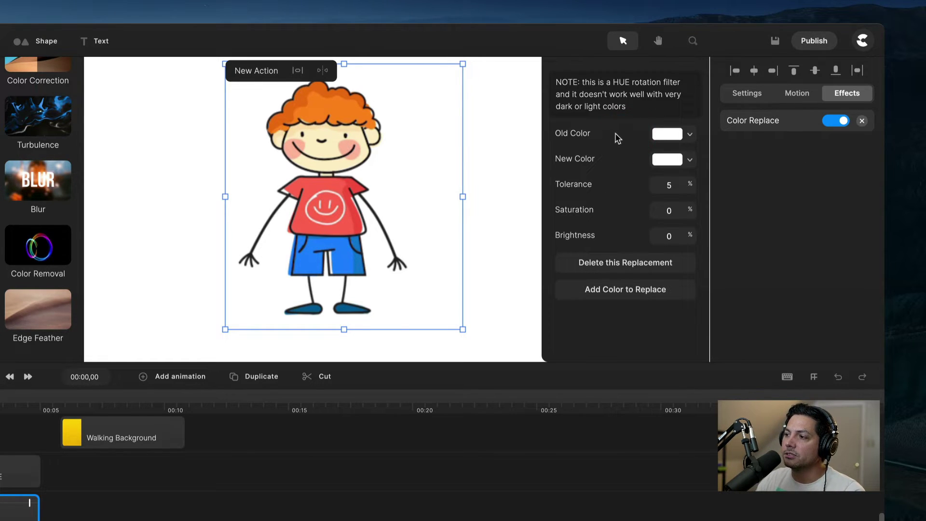
left_click(688, 136)
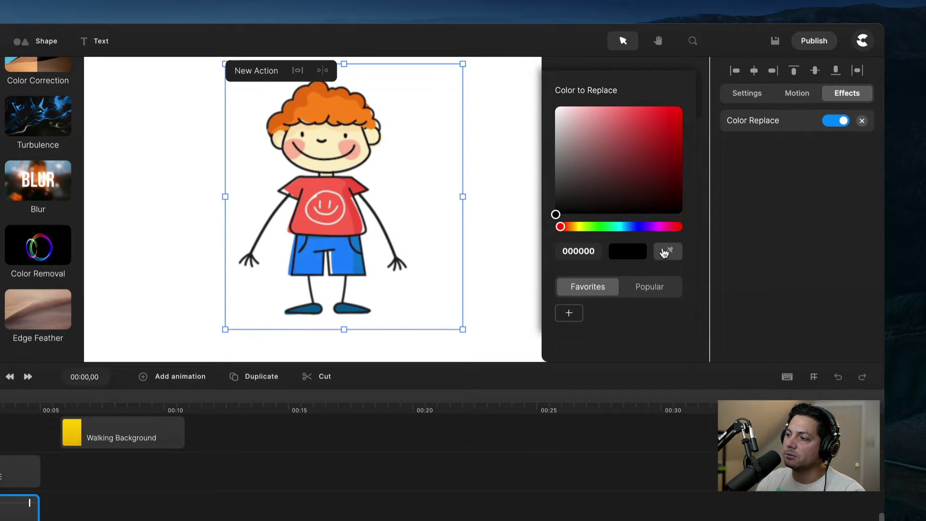
left_click(664, 252)
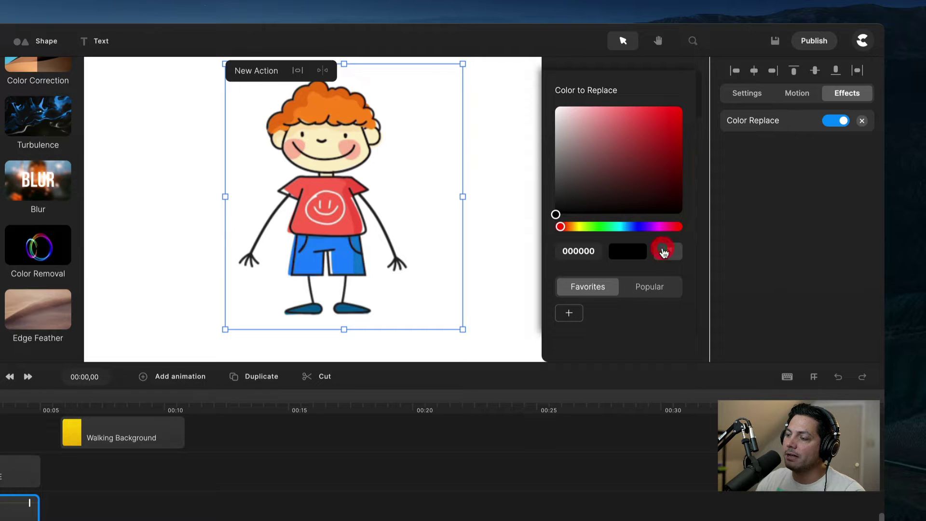
left_click(312, 185)
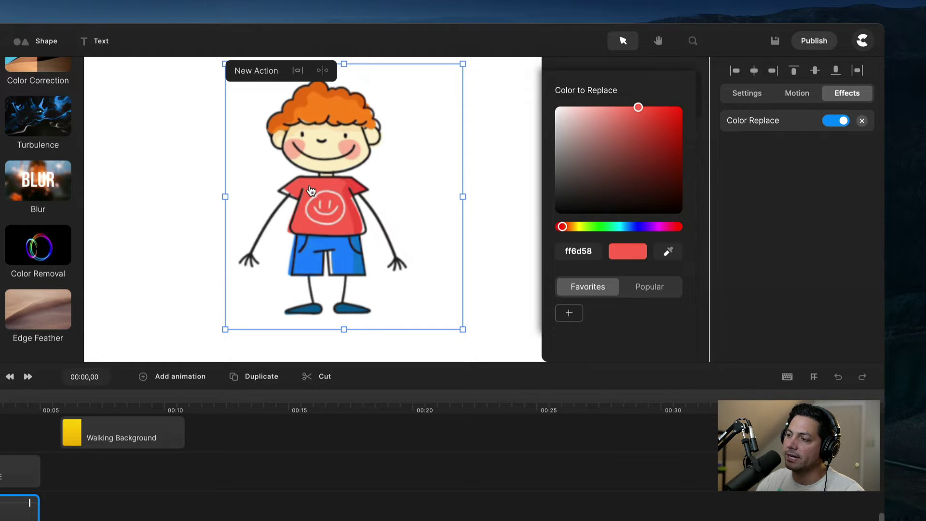
left_click(770, 210)
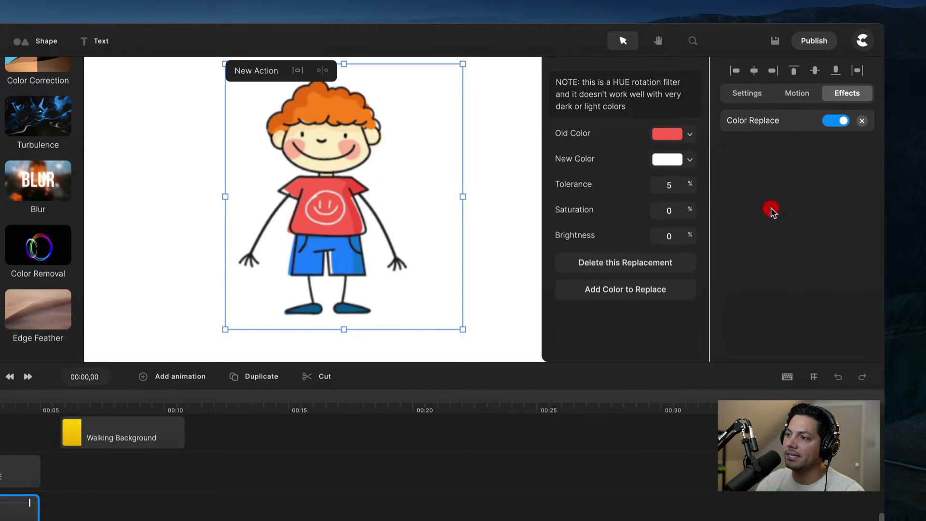
- Set the replacement's new colour to green 40963a so the boy's shirt turns green
left_click(687, 162)
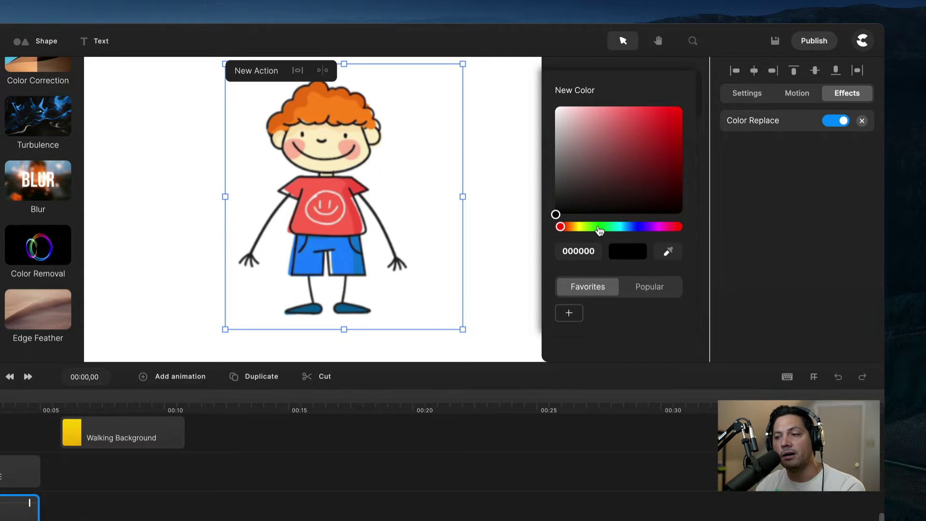
left_click(601, 227)
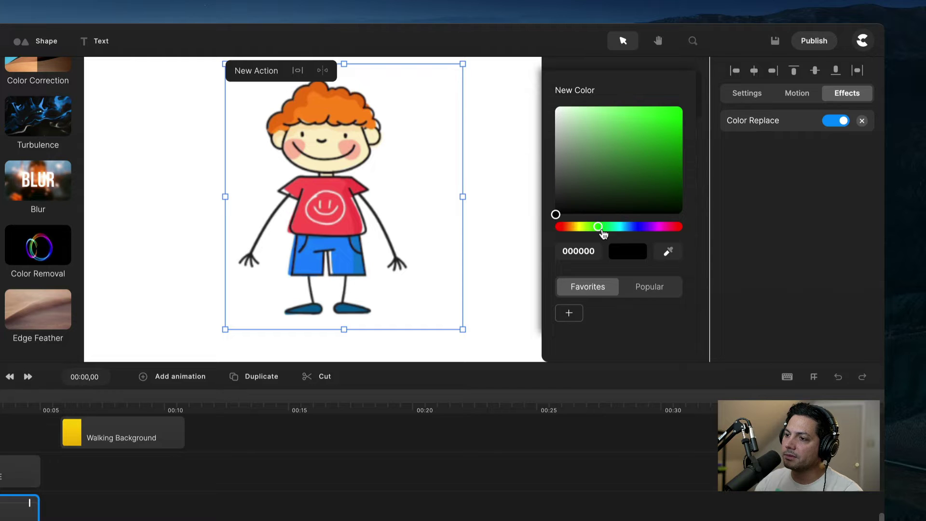
left_click(633, 150)
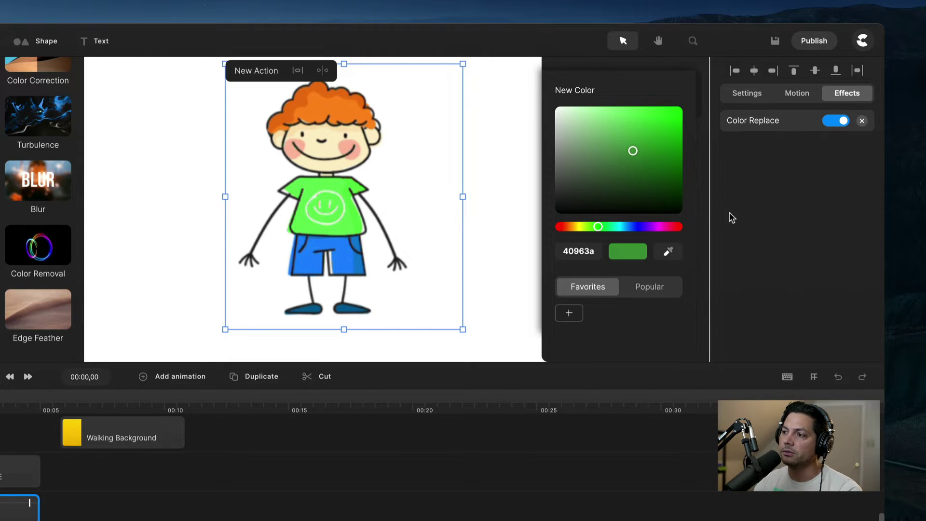
left_click(751, 197)
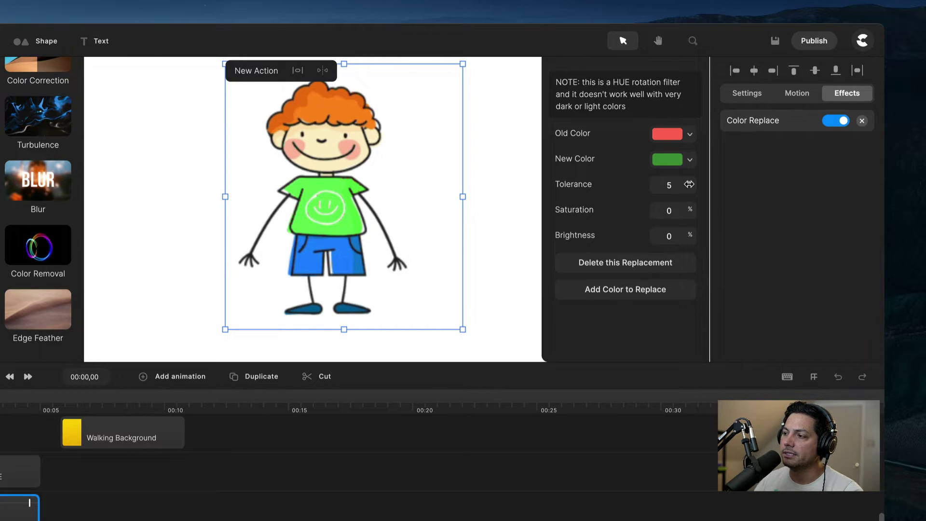
left_click_drag(689, 184, 686, 185)
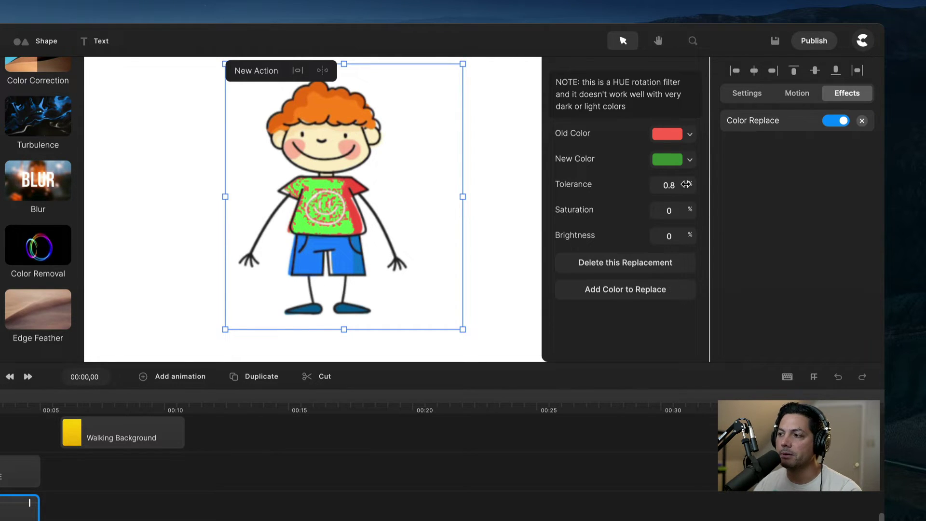
left_click_drag(686, 184, 689, 184)
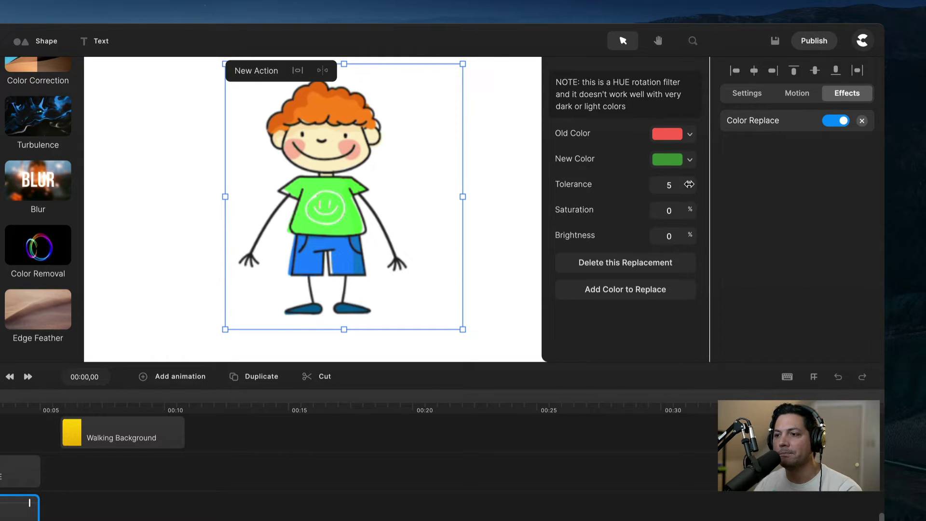
left_click_drag(688, 184, 693, 184)
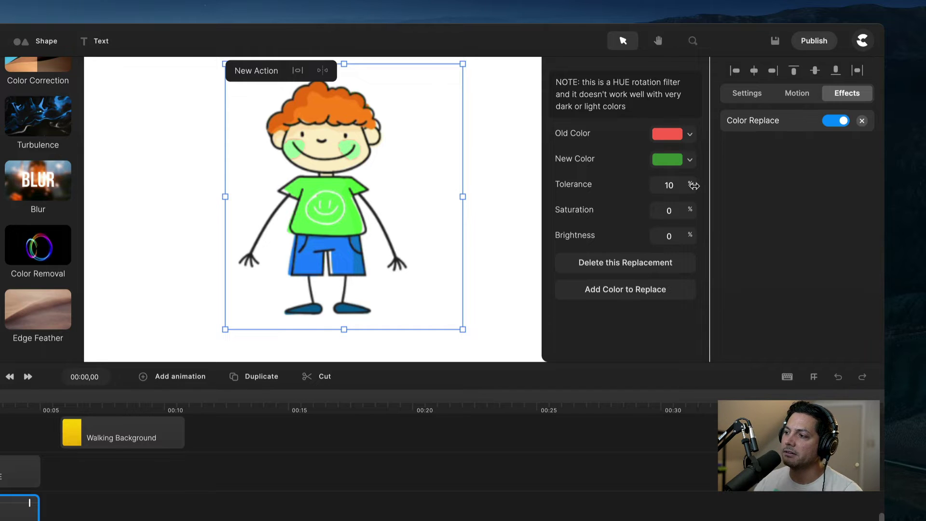
left_click_drag(694, 185, 690, 185)
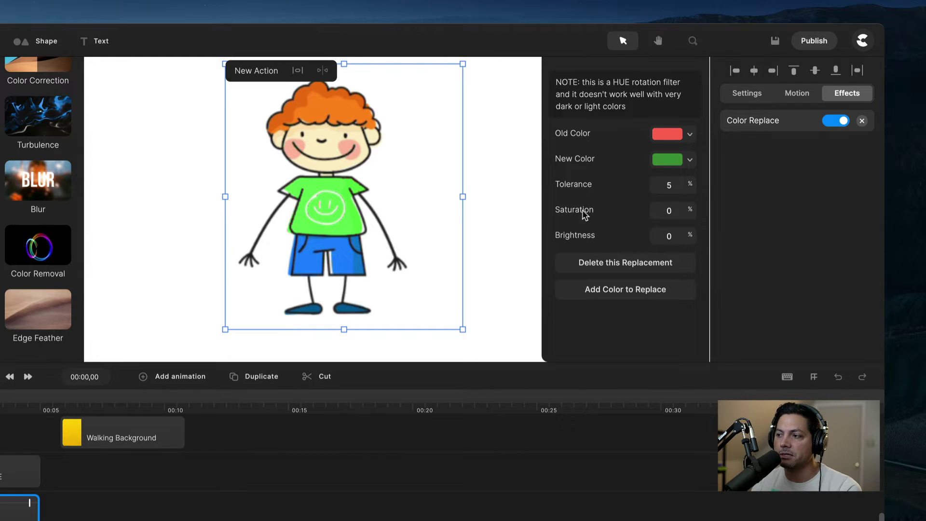
- Set the shirt replacement's saturation back to 0 and raise its brightness to 6.5%
left_click_drag(690, 210, 682, 211)
left_click(682, 210)
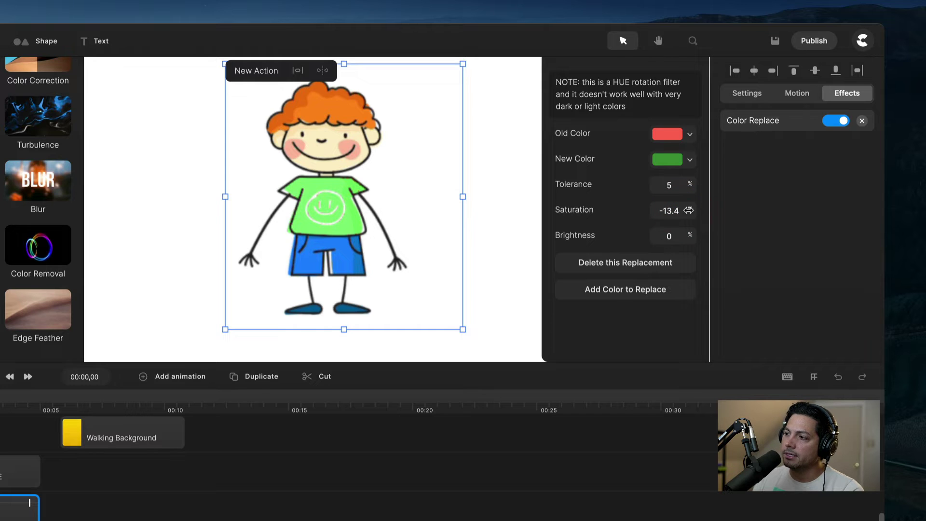
double_click(674, 210)
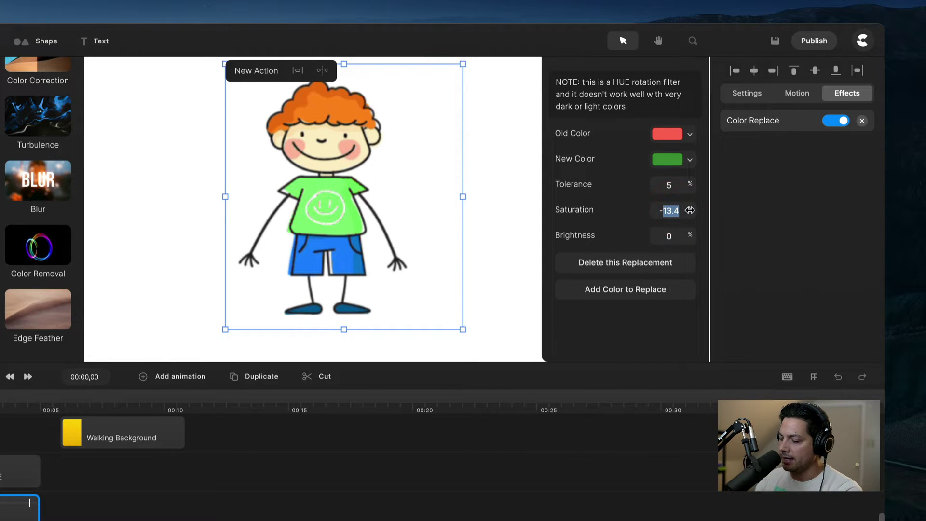
type("5")
left_click_drag(692, 210, 693, 207)
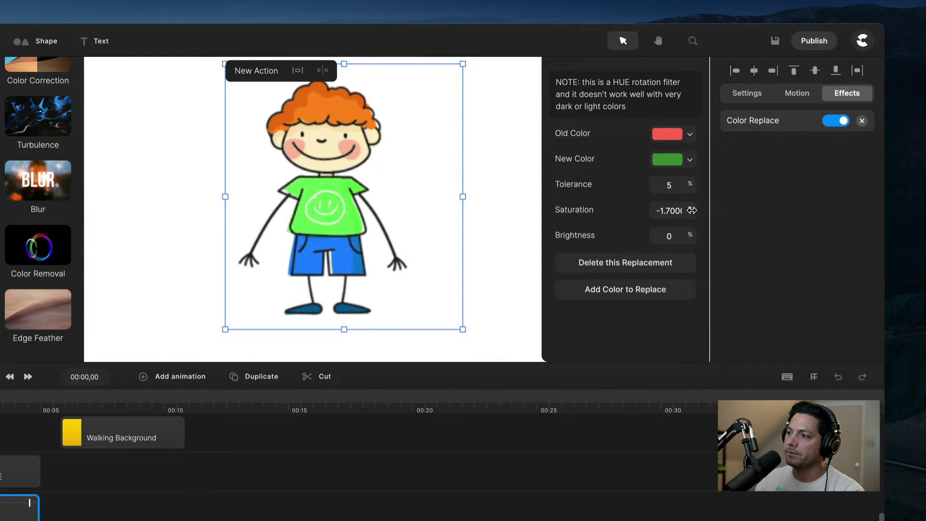
left_click(688, 208)
double_click(674, 211)
type("0")
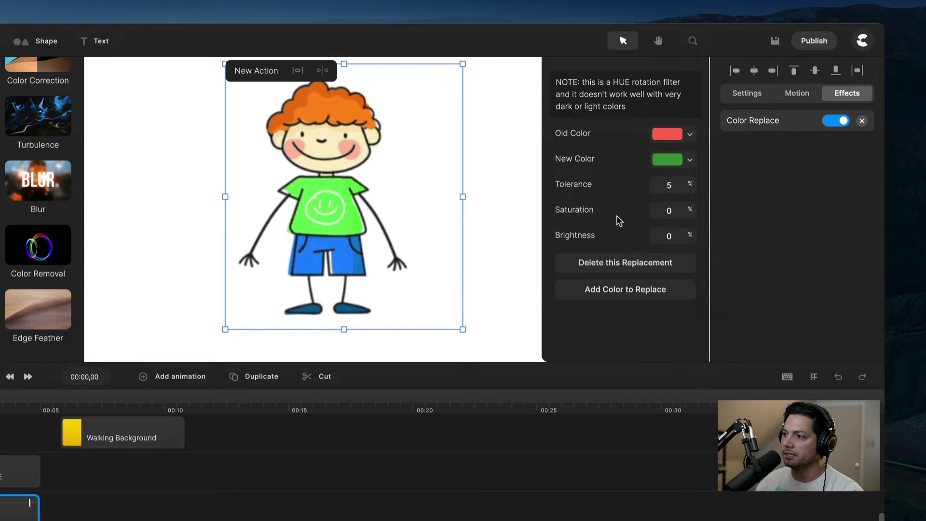
left_click(618, 217)
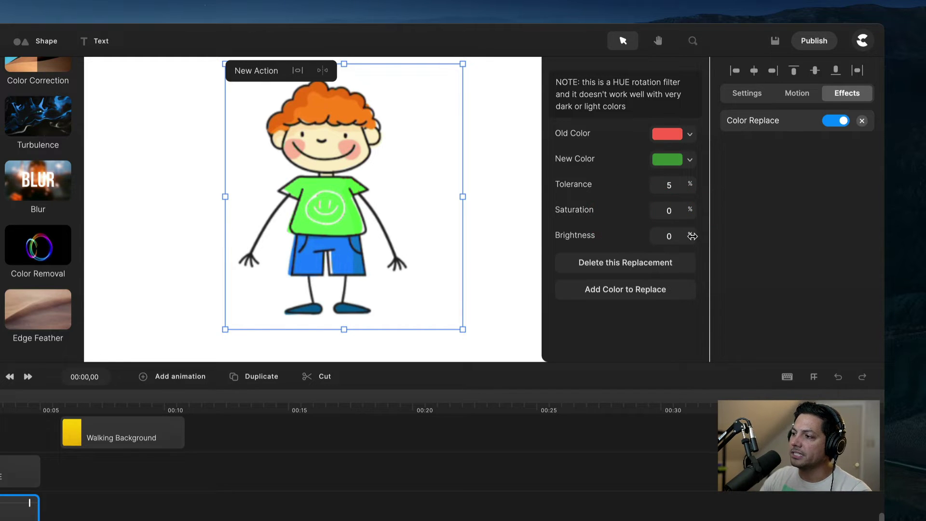
mouse_move(692, 236)
left_mouse_down()
mouse_move(711, 235)
mouse_move(682, 237)
mouse_move(702, 240)
left_mouse_up()
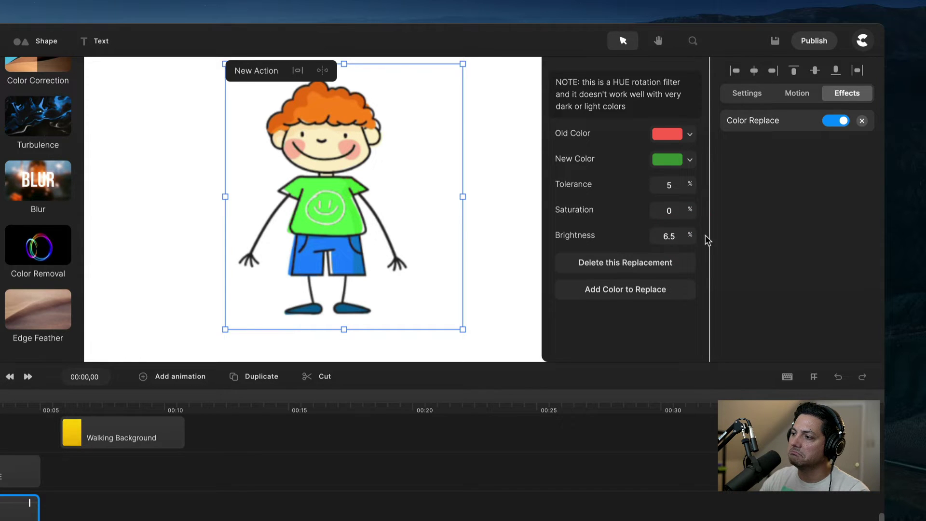
left_click(702, 232)
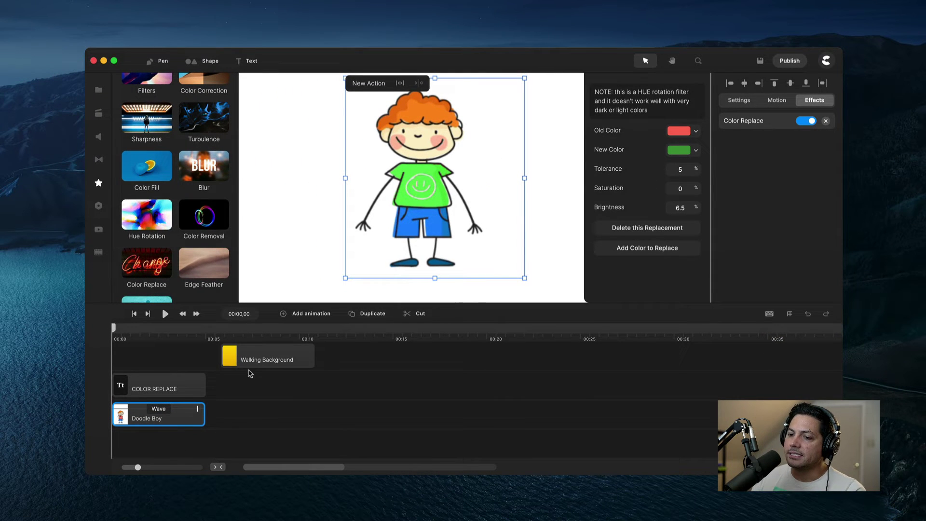
- At 00:07:14, apply a Color Replace effect to the yellow Walking Background clip
left_click(252, 334)
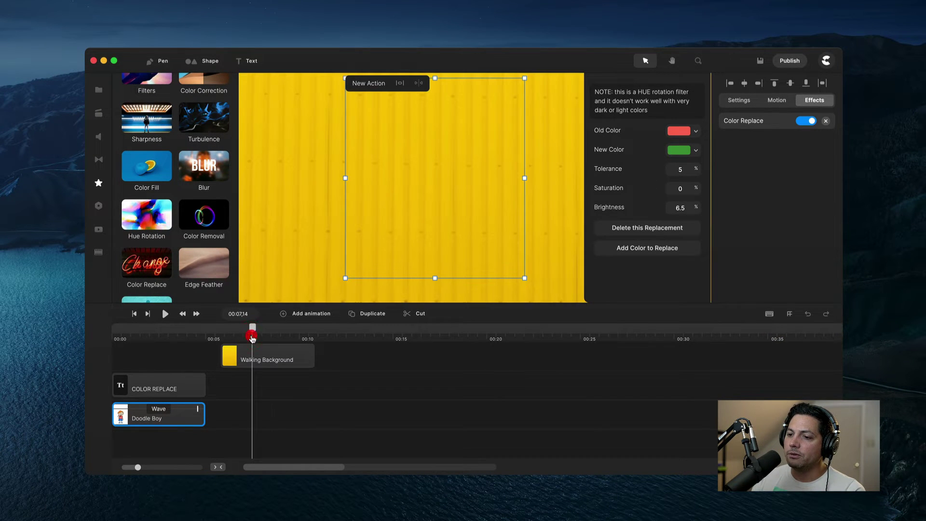
left_click(98, 184)
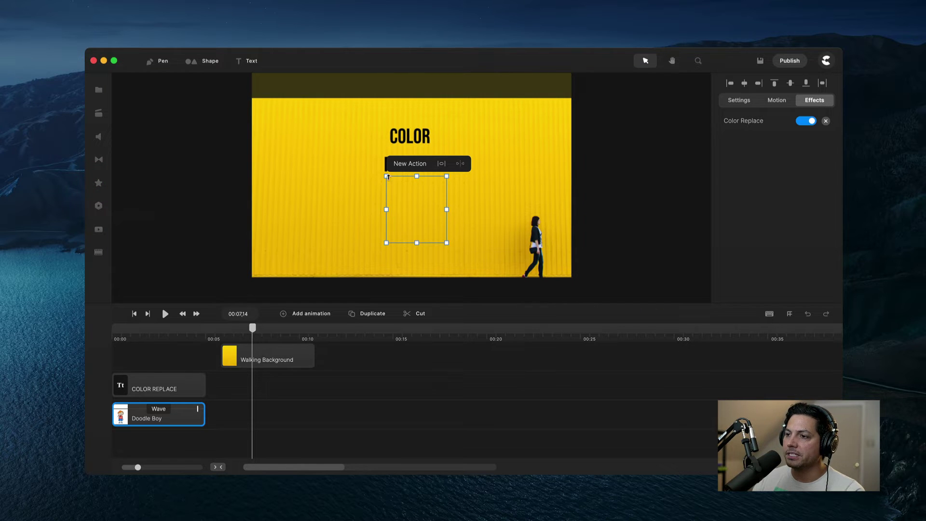
left_click(321, 239)
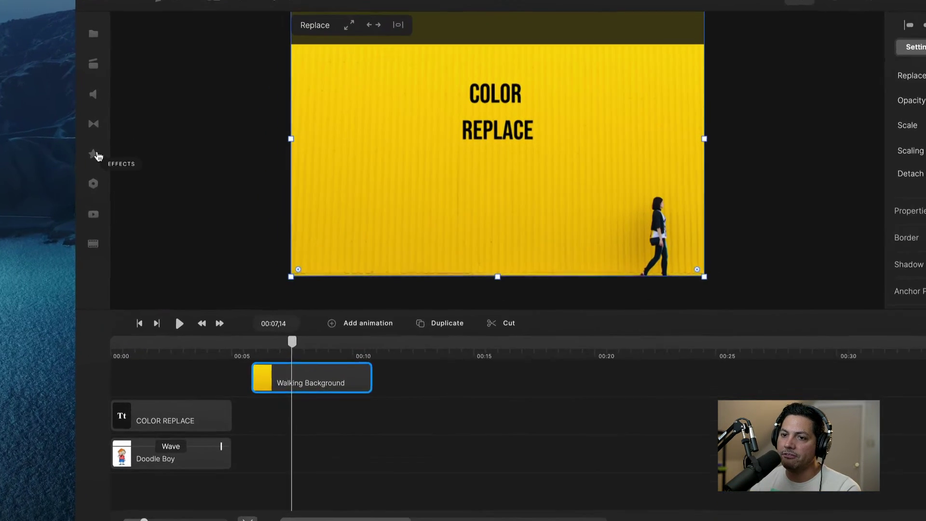
left_click(99, 183)
scroll(231, 236, "down", 5)
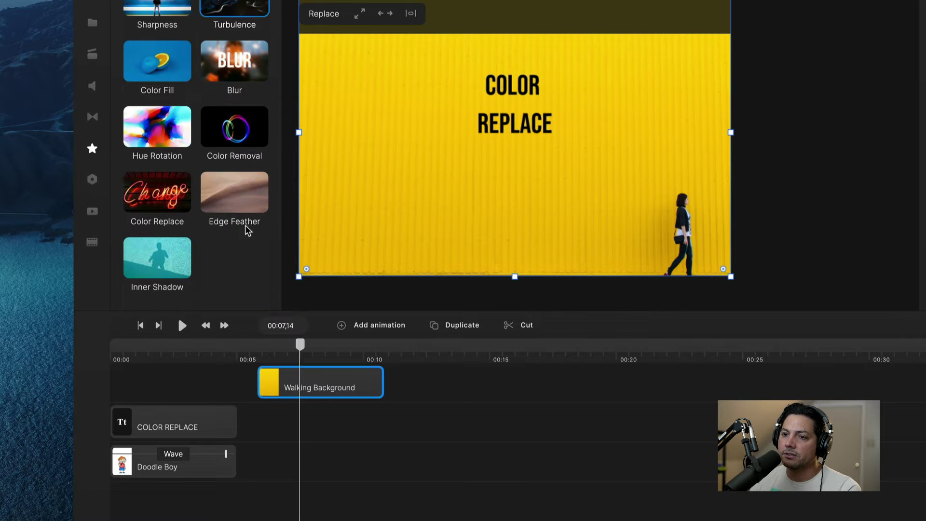
left_click_drag(157, 193, 521, 188)
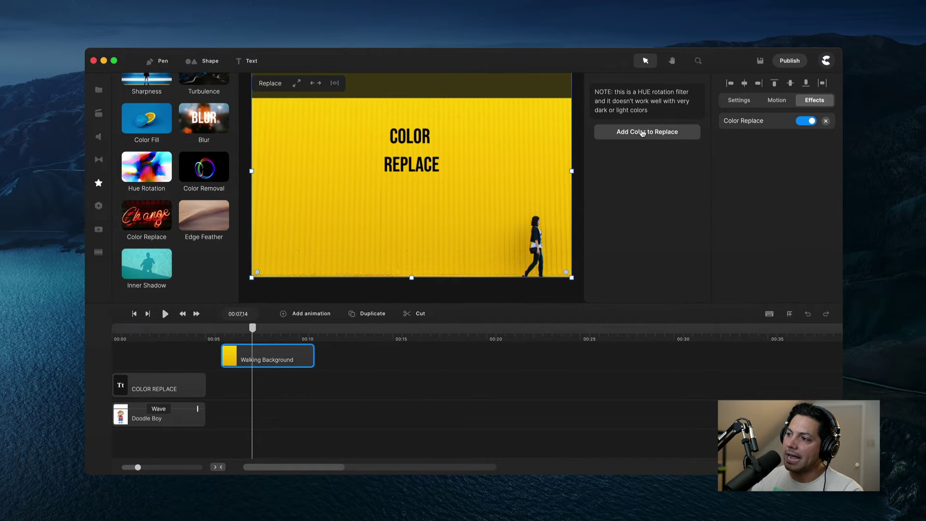
- Add a background replacement using the wall's yellow f7c502, sampled with the eyedropper, as old colour
left_click(644, 134)
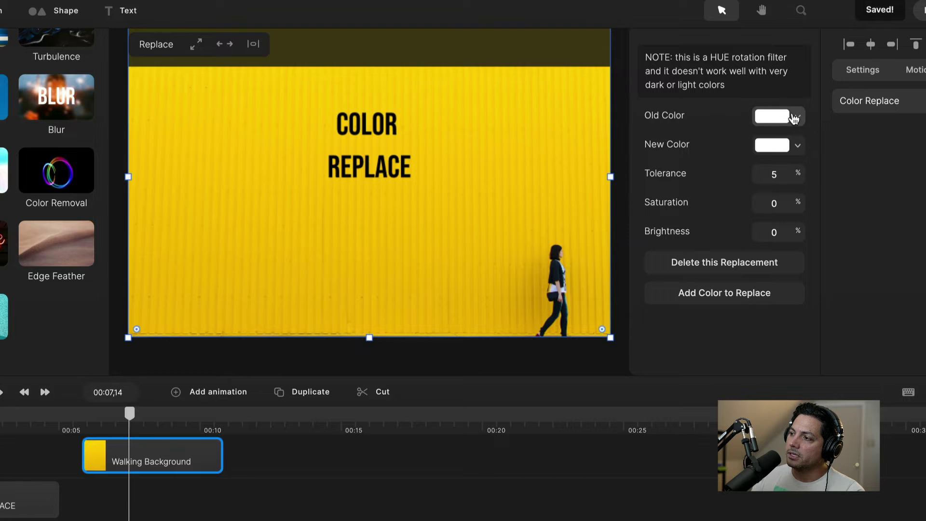
left_click(796, 116)
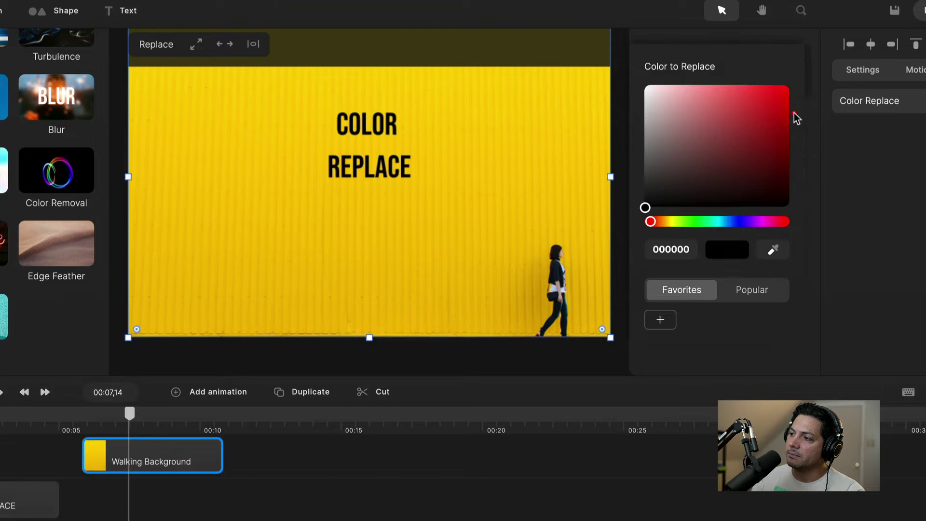
left_click(774, 250)
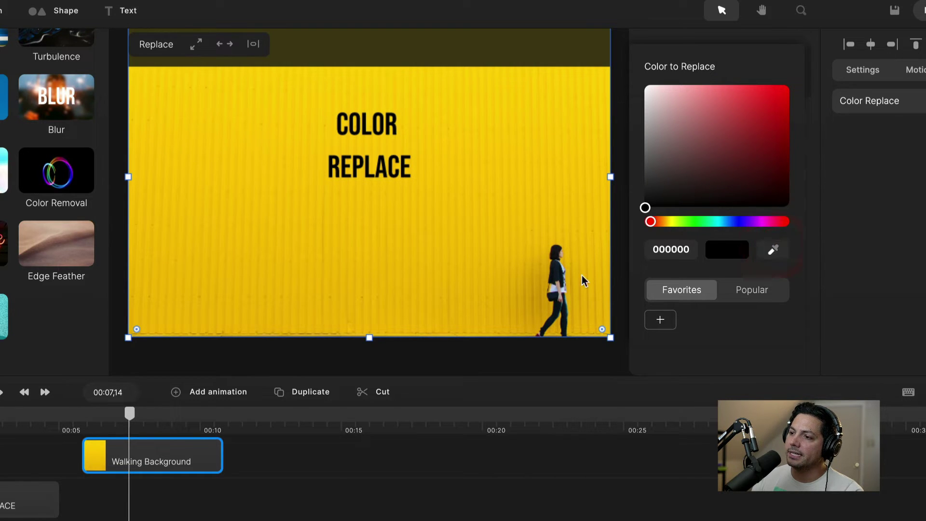
left_click(289, 224)
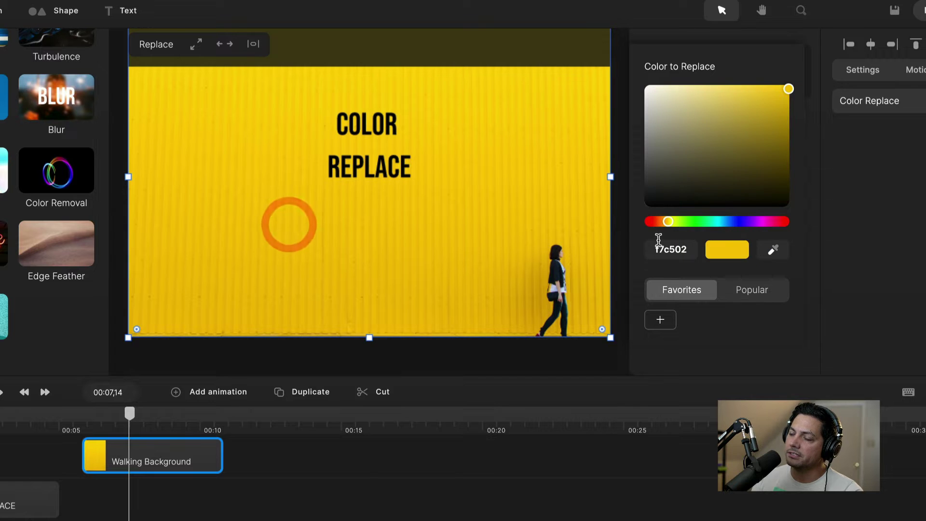
left_click(883, 233)
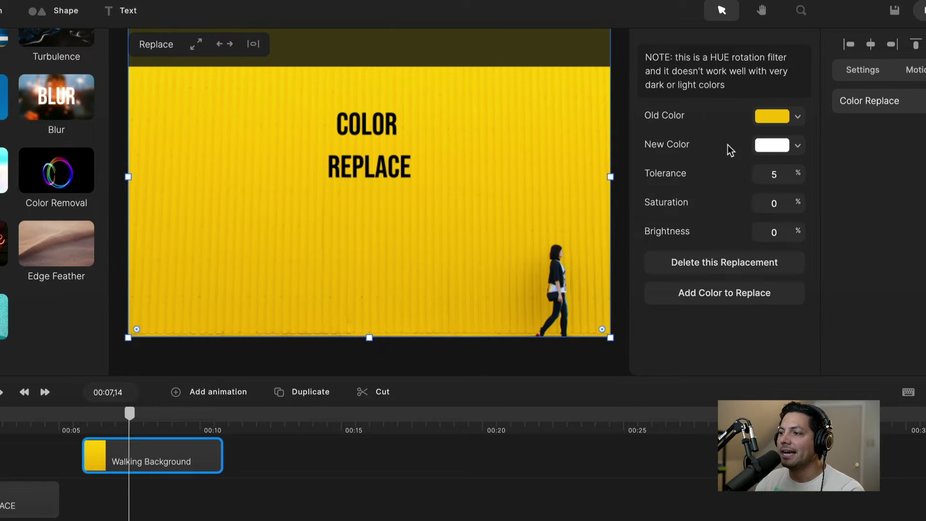
- Give the background replacement a dark teal new colour and 17.5% Tolerance, turning the wall cyan
left_click(800, 144)
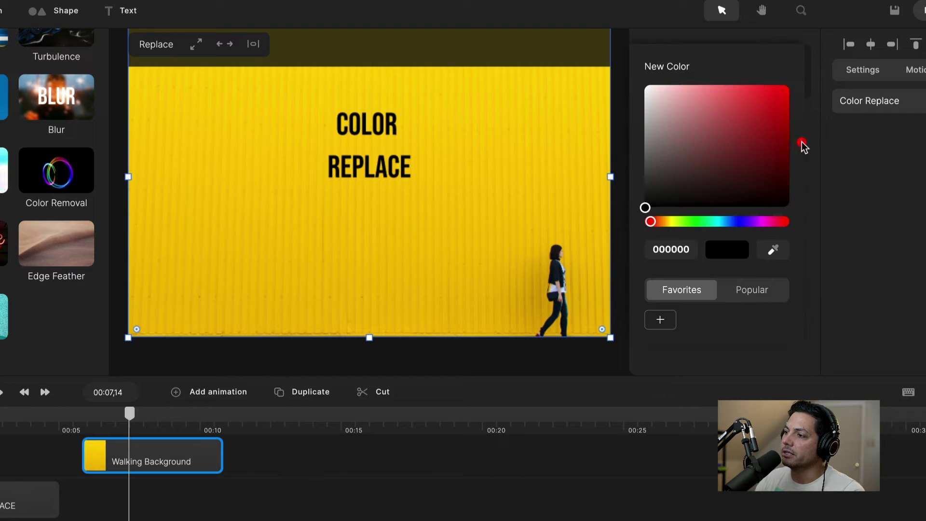
left_click(720, 223)
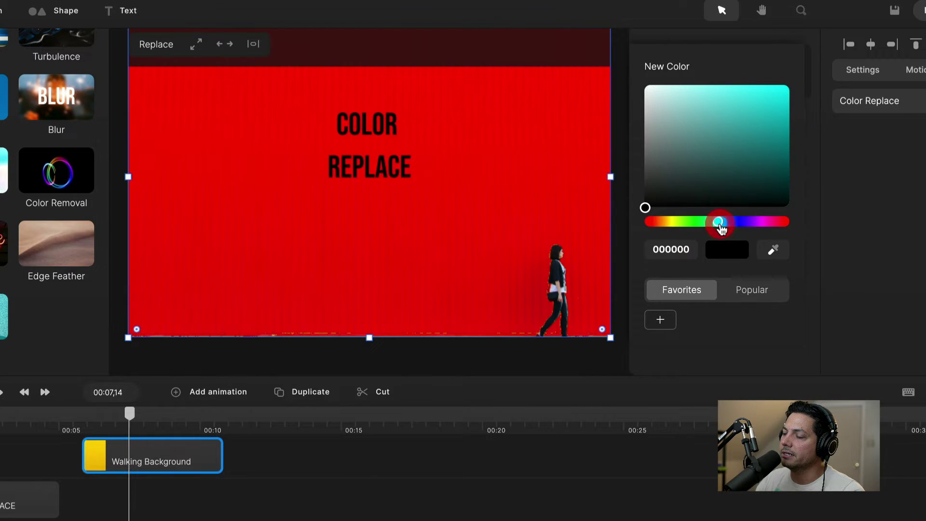
left_click(750, 127)
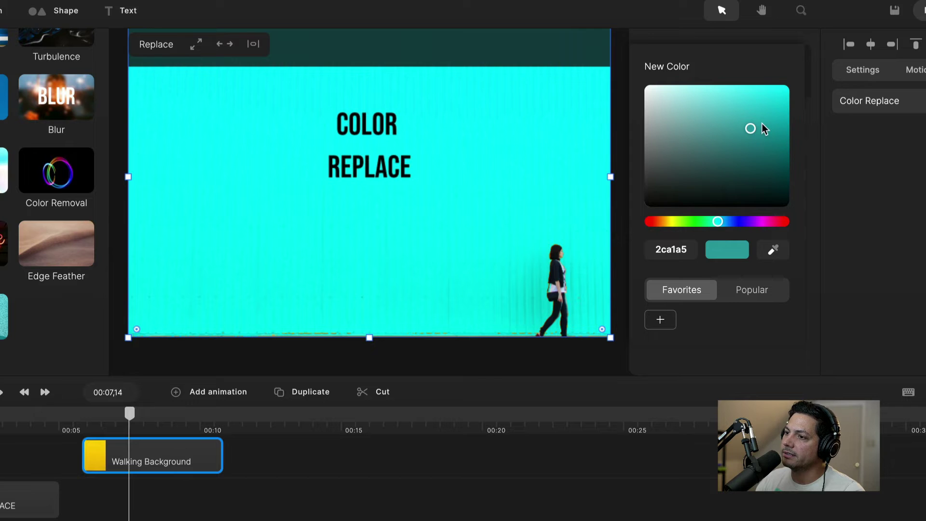
left_click_drag(760, 121, 751, 139)
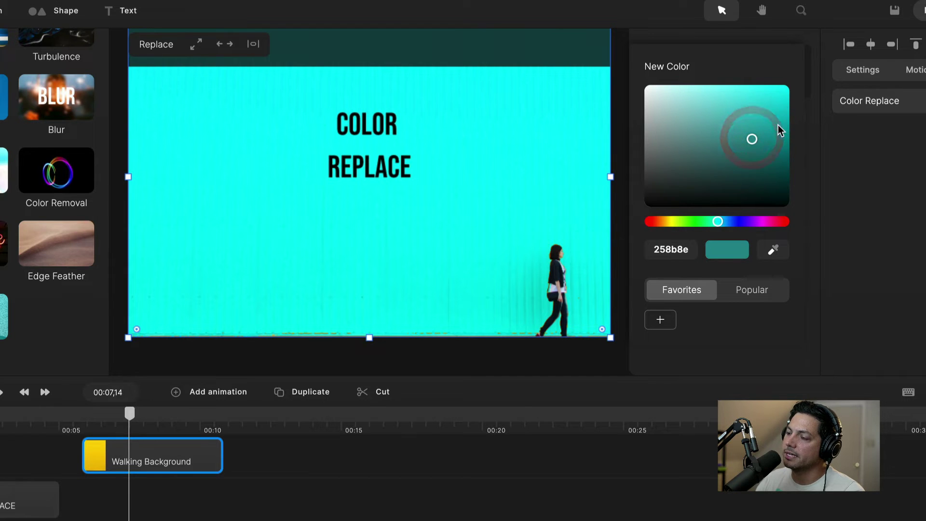
left_click(877, 195)
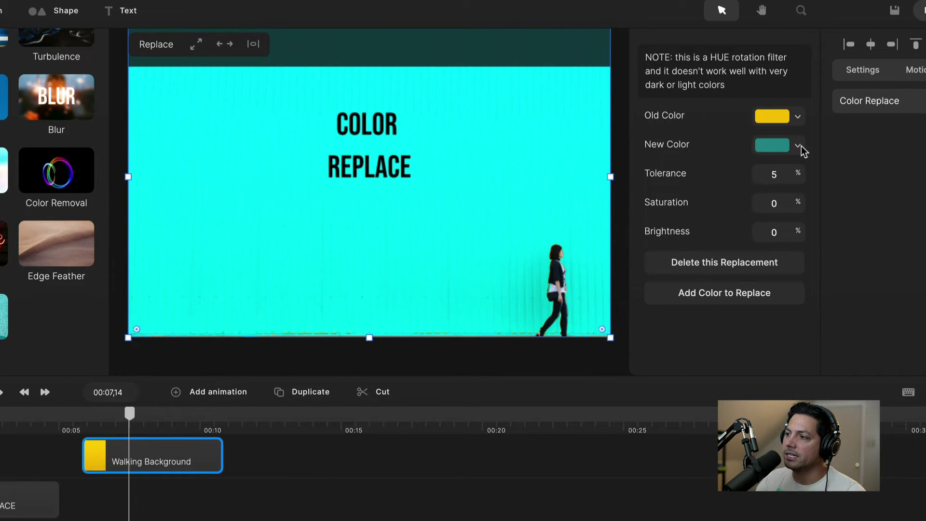
left_click_drag(795, 172, 808, 172)
left_click(808, 173)
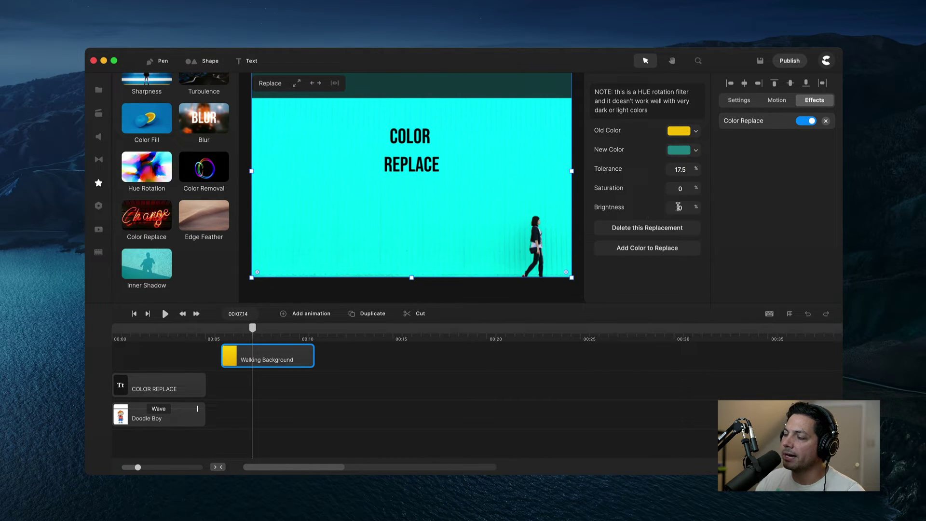
- Toggle the background's Color Replace off and on to compare, then revisit the earlier scenes
left_click(805, 121)
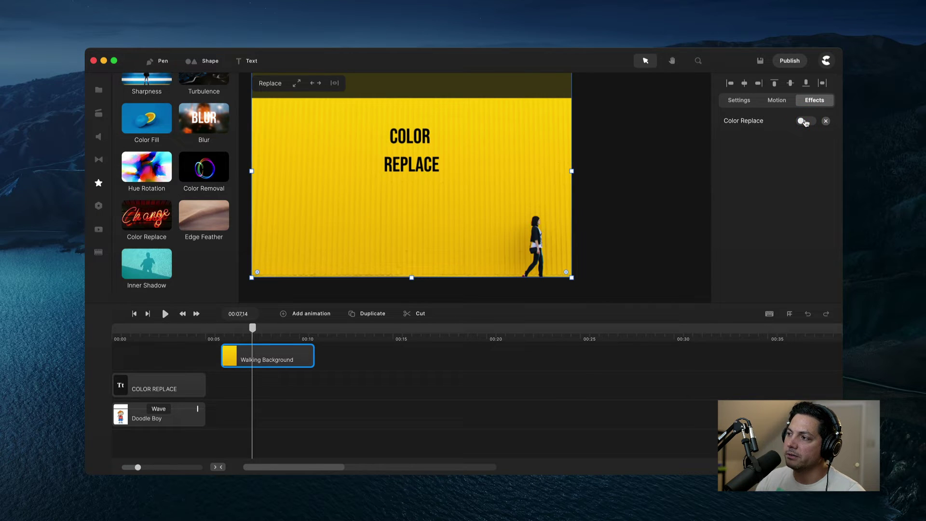
left_click(805, 122)
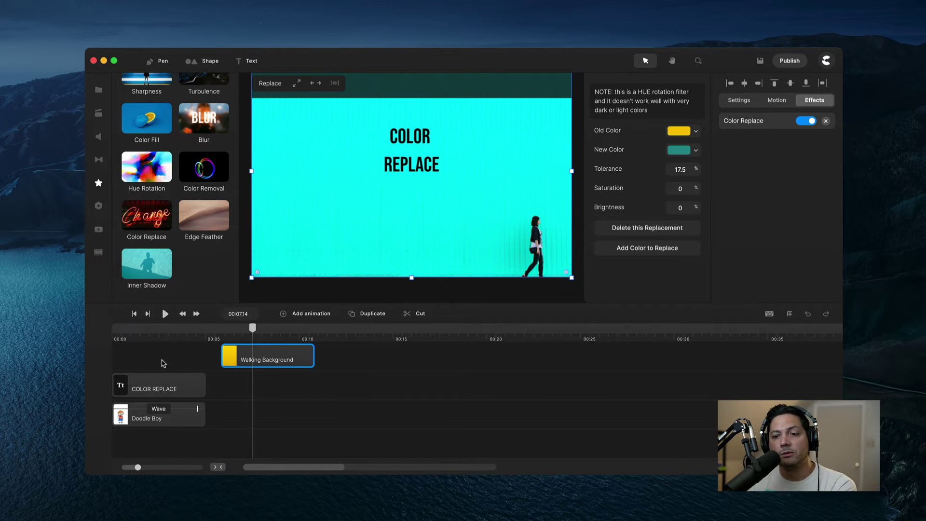
left_click(159, 338)
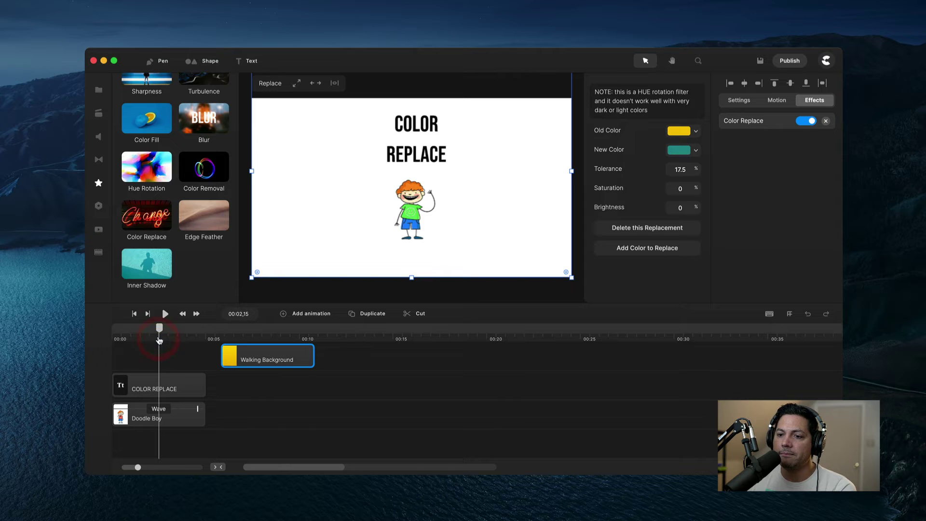
left_click(253, 337)
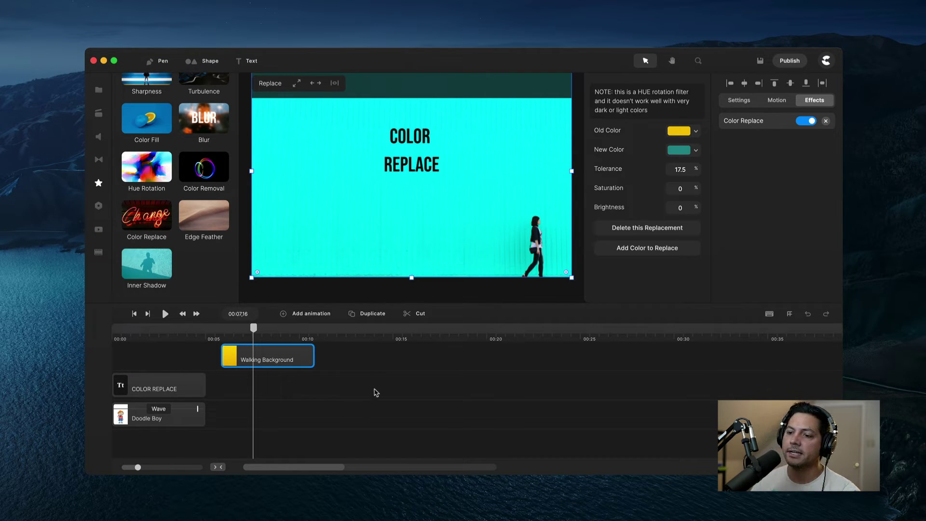
- Move the playhead to 00:13:10 in the COLOR REMOVAL scene showing Doodle Mom
scroll(377, 392, "up", 3)
left_click(362, 338)
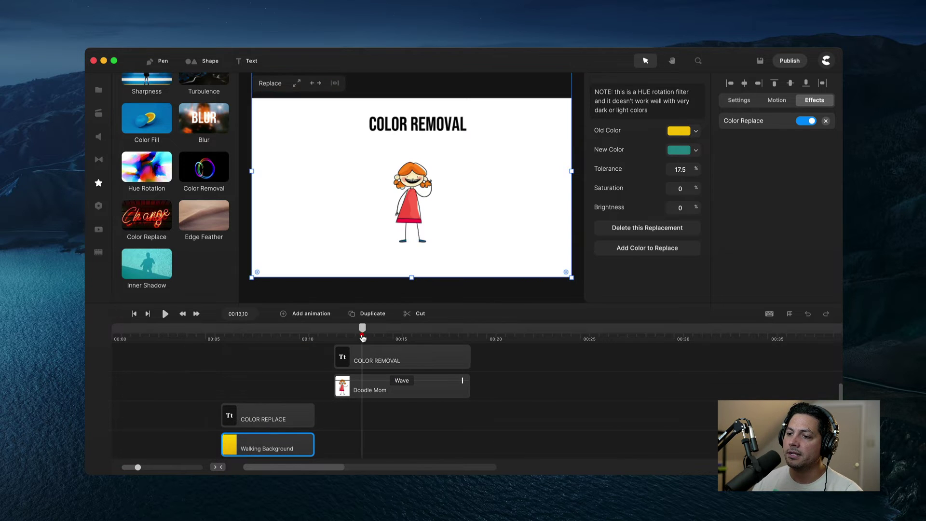
left_click_drag(362, 329, 365, 330)
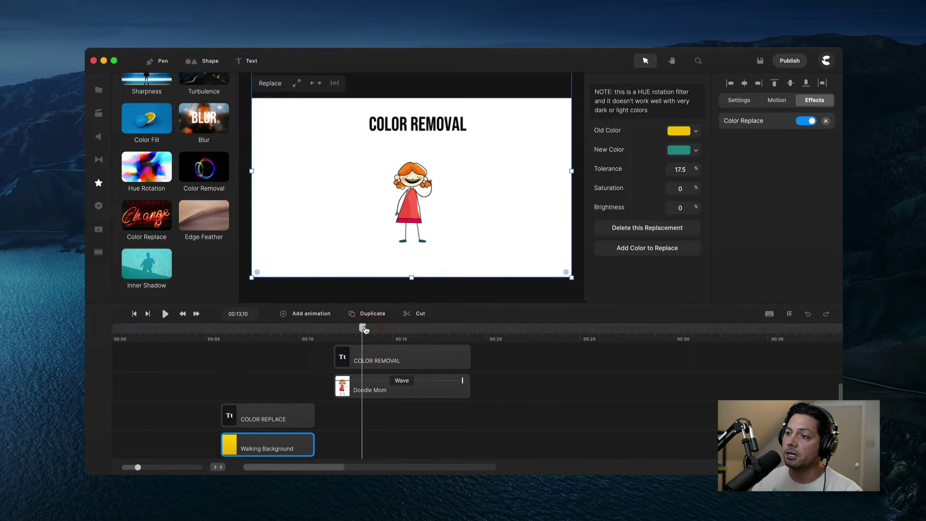
left_click(365, 329)
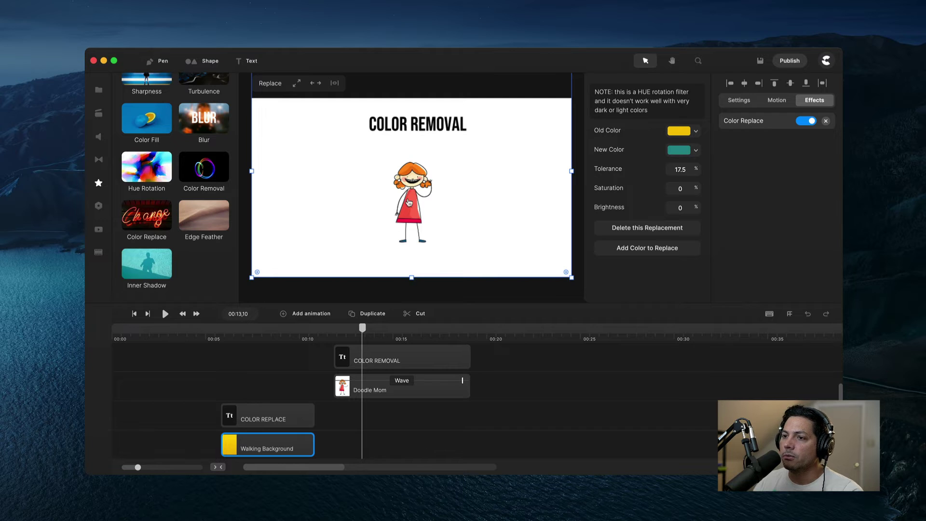
left_click(99, 183)
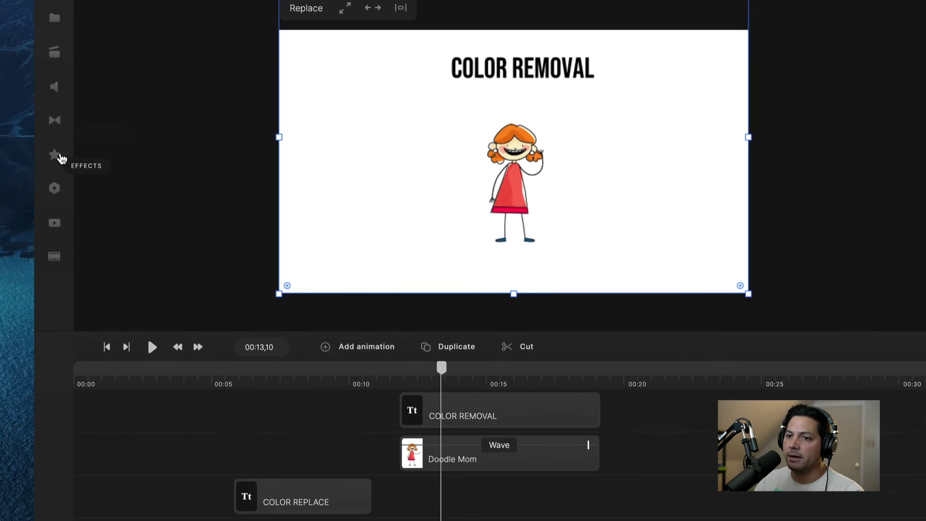
- Drag Color Removal from the Effects library onto Doodle Mom, defaulting to white at 5% distance
left_click(56, 155)
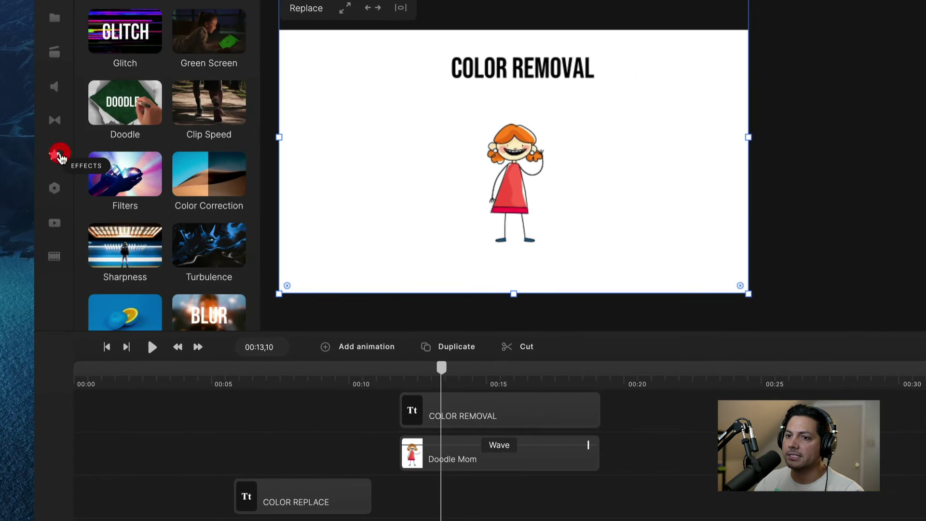
scroll(193, 223, "down", 3)
scroll(193, 224, "down", 2)
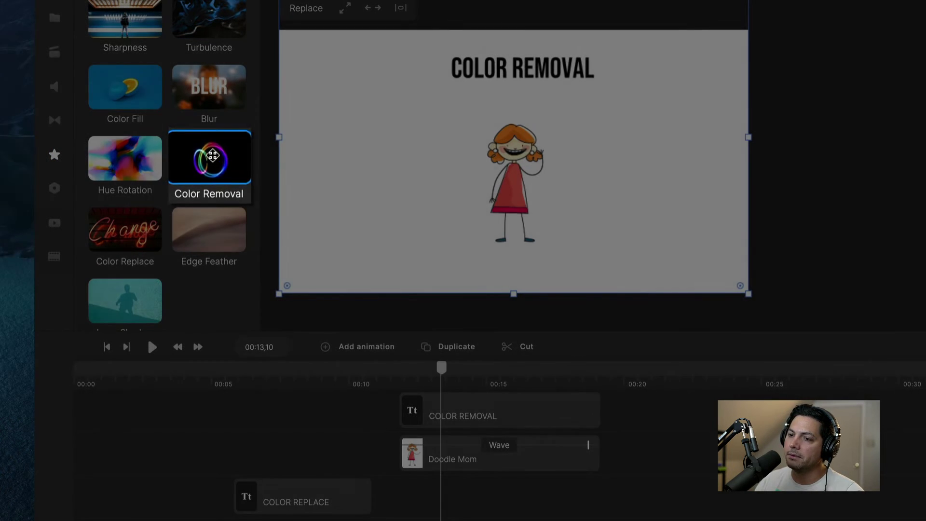
mouse_move(185, 150)
left_mouse_down()
mouse_move(222, 208)
mouse_move(520, 175)
left_mouse_up()
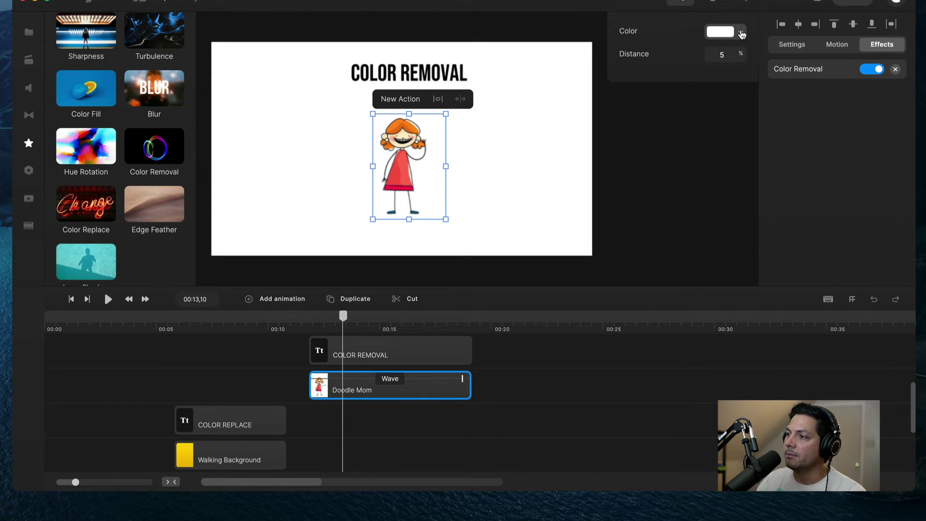
- Set the Color Removal colour to the dress red ff6d58 using the eyedropper
left_click(741, 34)
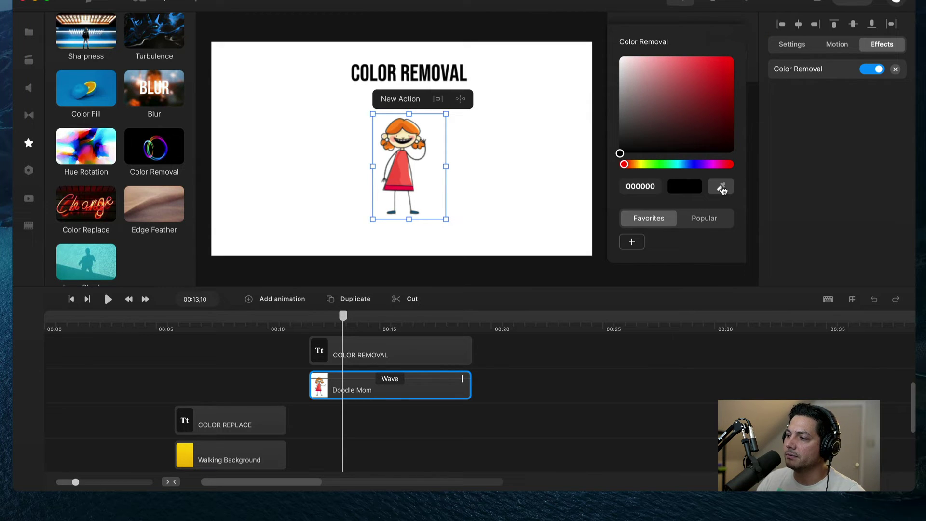
left_click(722, 188)
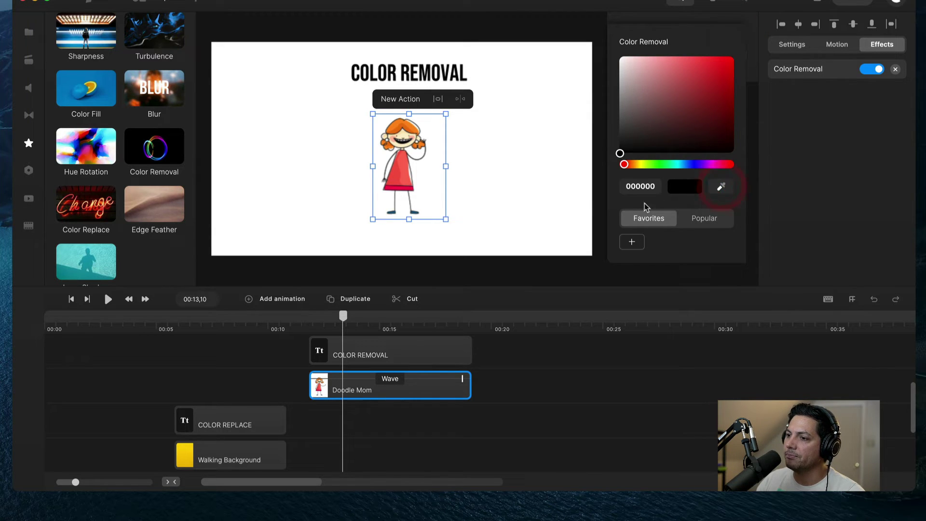
left_click(403, 167)
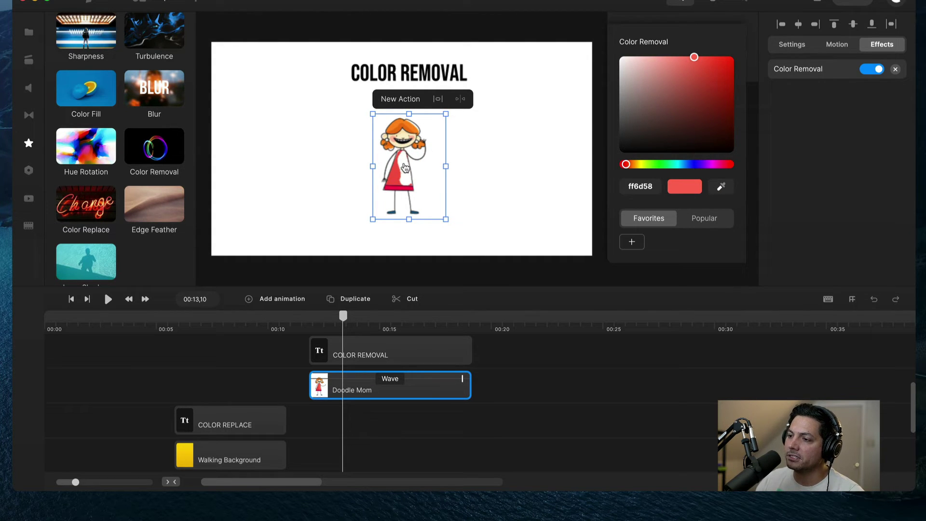
left_click(830, 151)
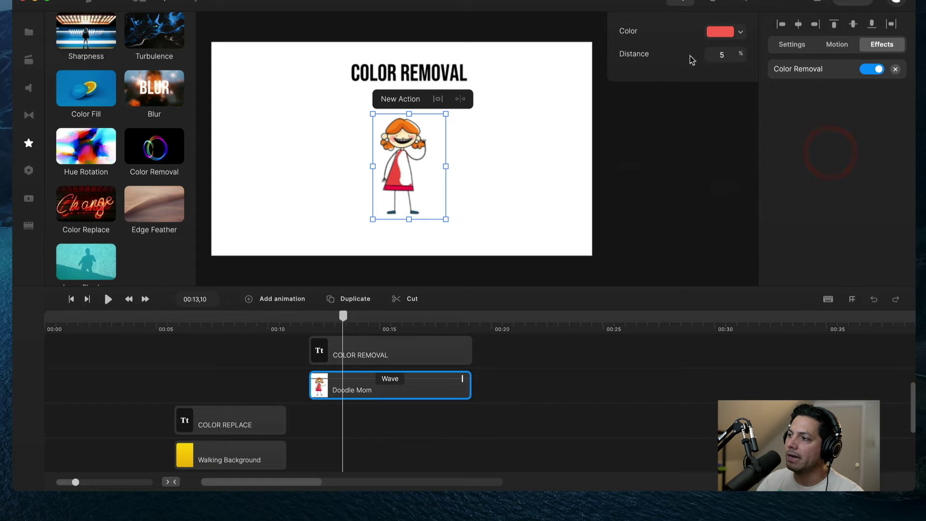
- Adjust the Color Removal Distance to about 12.4%, clearing most of the red dress
scroll(420, 186, "up", 5)
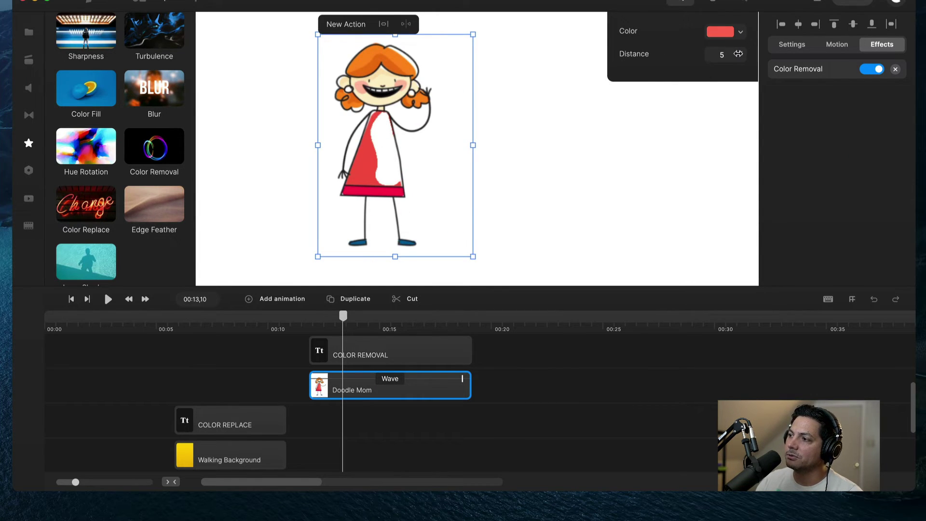
left_click_drag(740, 53, 744, 54)
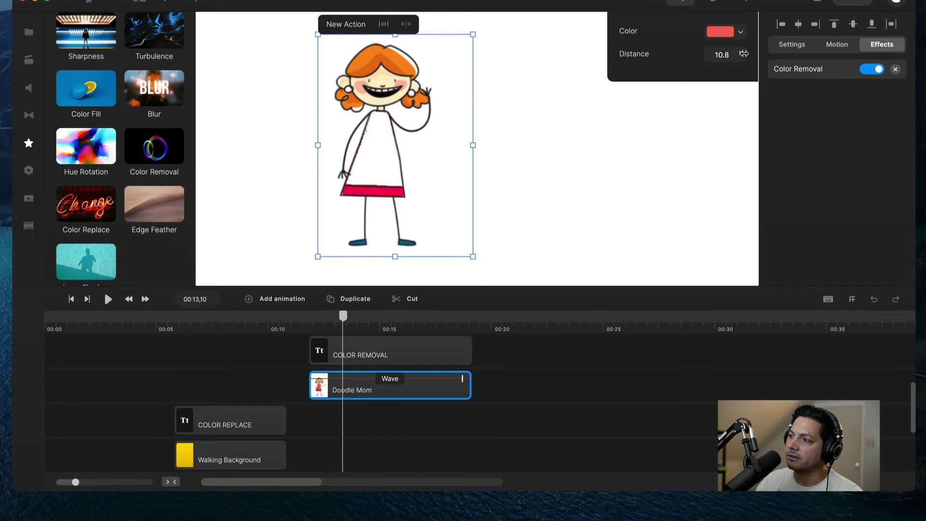
left_click(742, 54)
left_click_drag(740, 55, 742, 54)
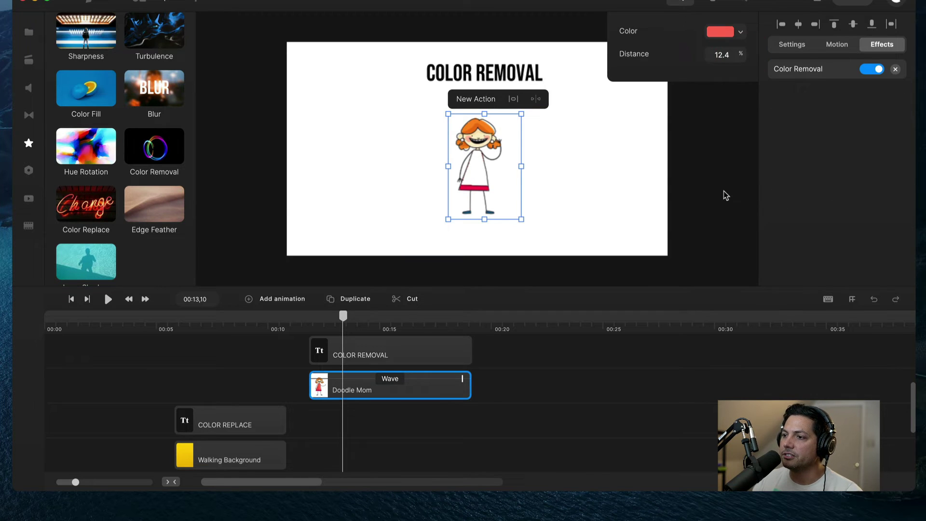
- Compare Doodle Mom with its red, 12% Color Removal off and on, then move past the doodle clips
left_click(726, 196)
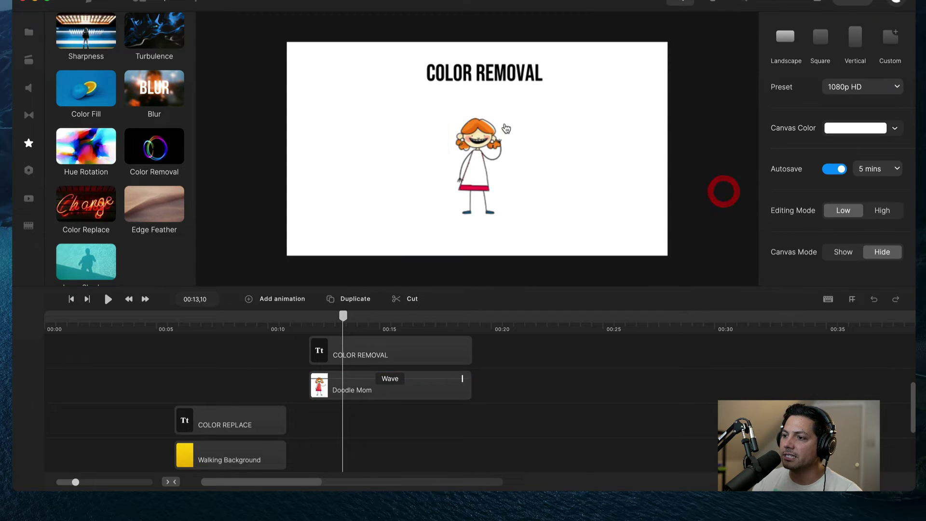
left_click(364, 395)
left_click(882, 44)
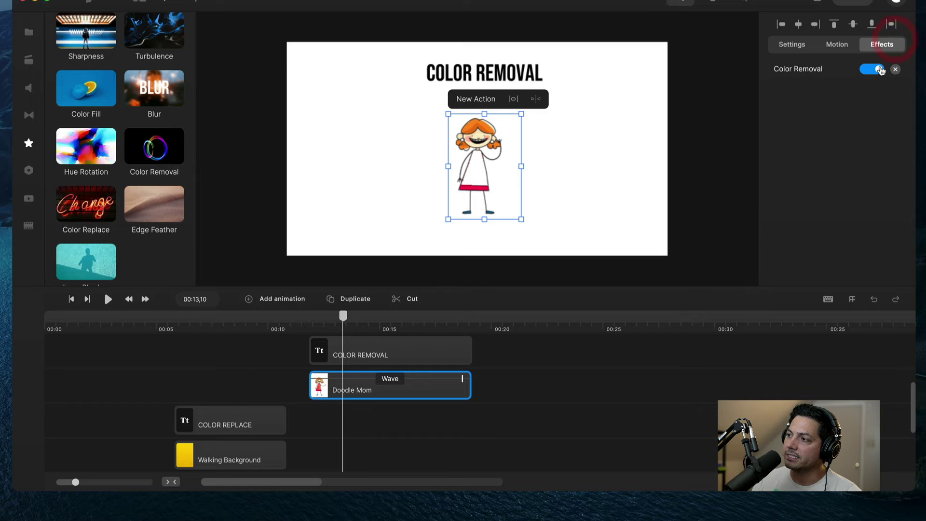
left_click(879, 70)
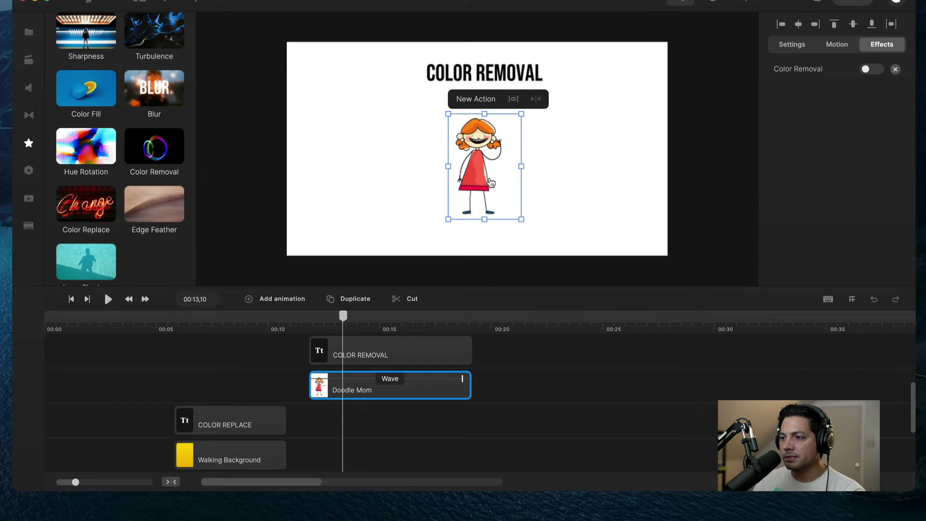
left_click(869, 69)
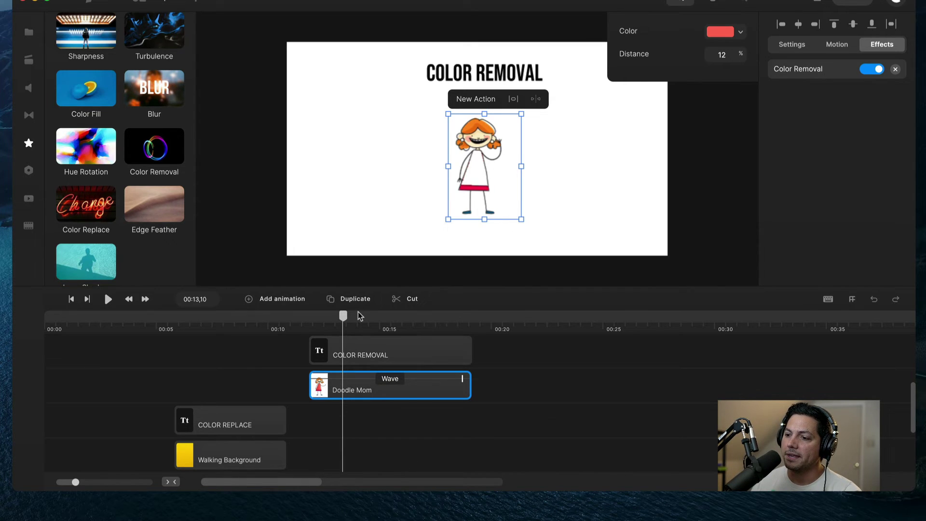
left_click_drag(343, 316, 521, 328)
- Drop the Astronaut GreenScreen footage from My Files into the empty placeholder at 00:20 and preview it
left_click(514, 341)
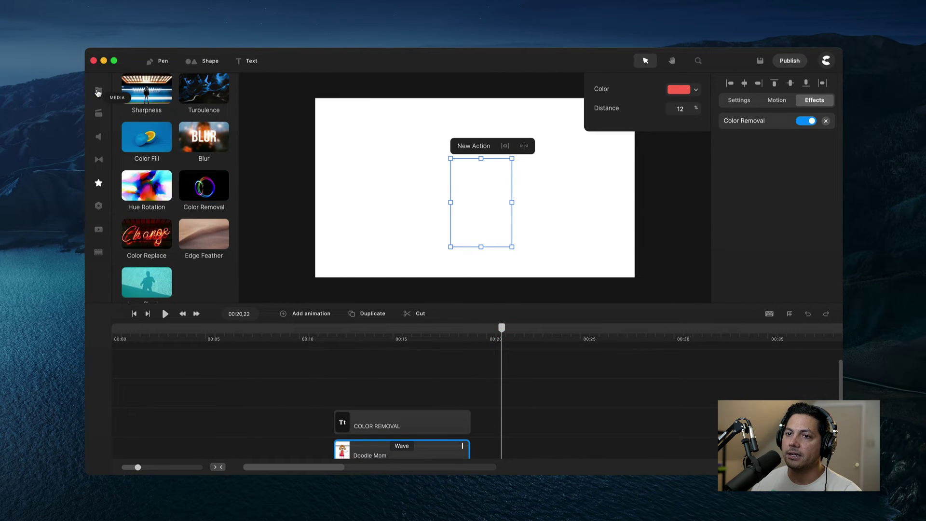
left_click(98, 90)
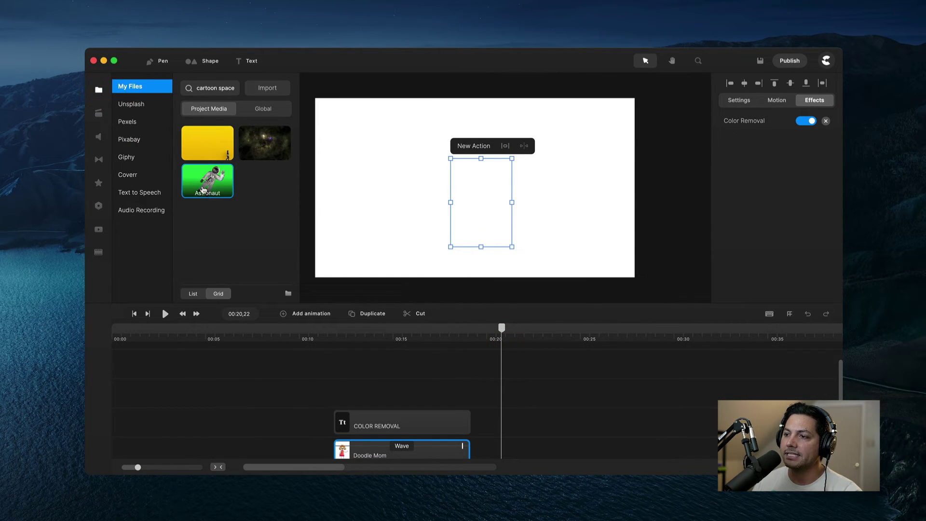
left_click_drag(210, 181, 468, 188)
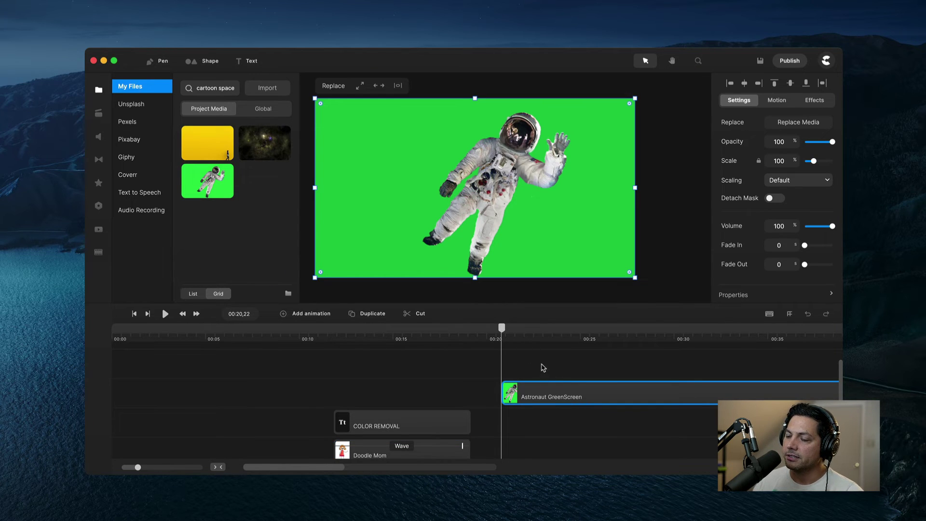
key("space")
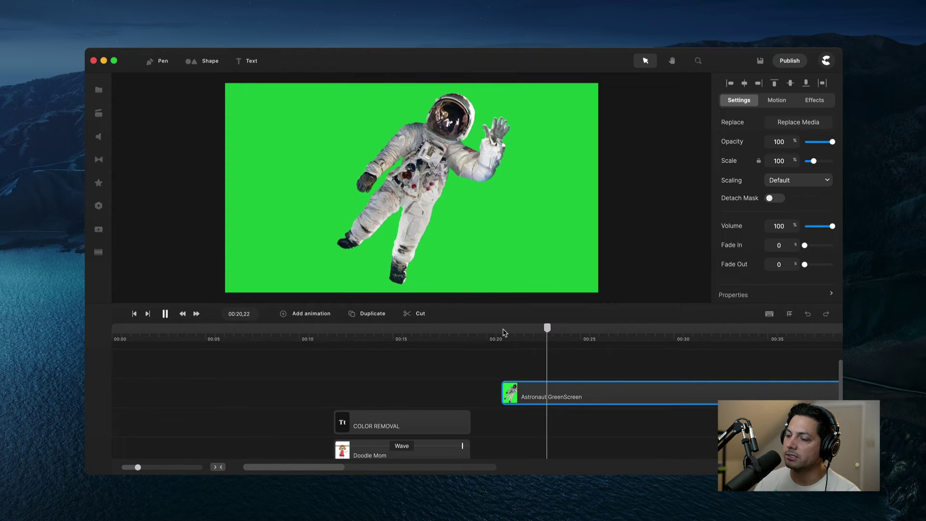
key("space")
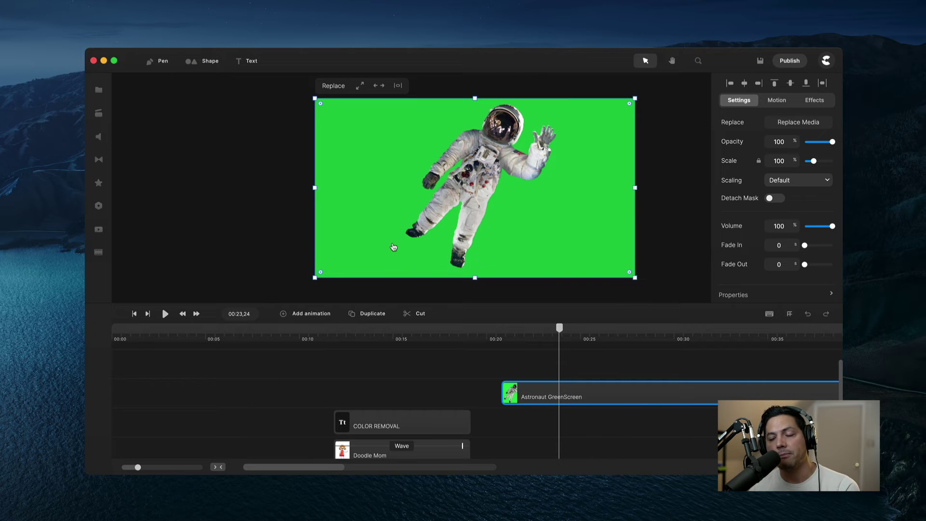
left_click_drag(332, 472, 364, 472)
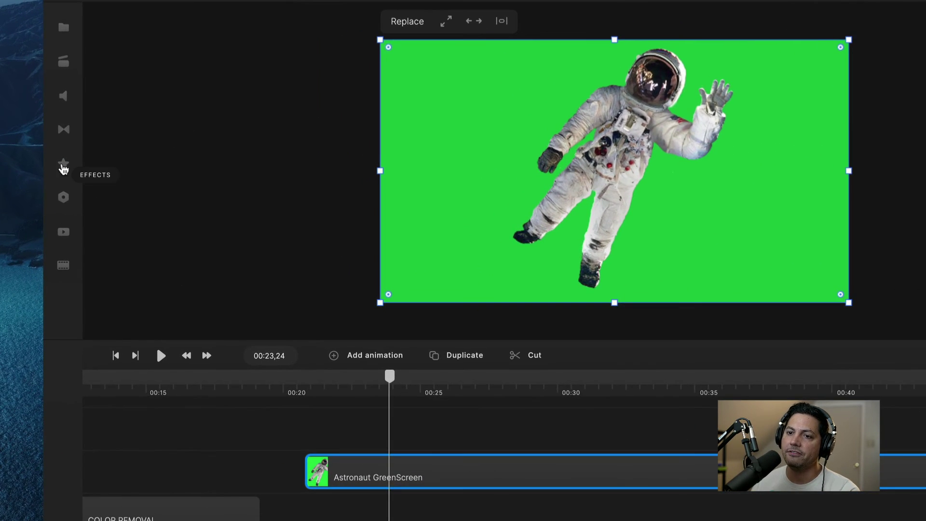
- Apply the Green Screen effect from the Effects list to the astronaut clip
left_click(60, 166)
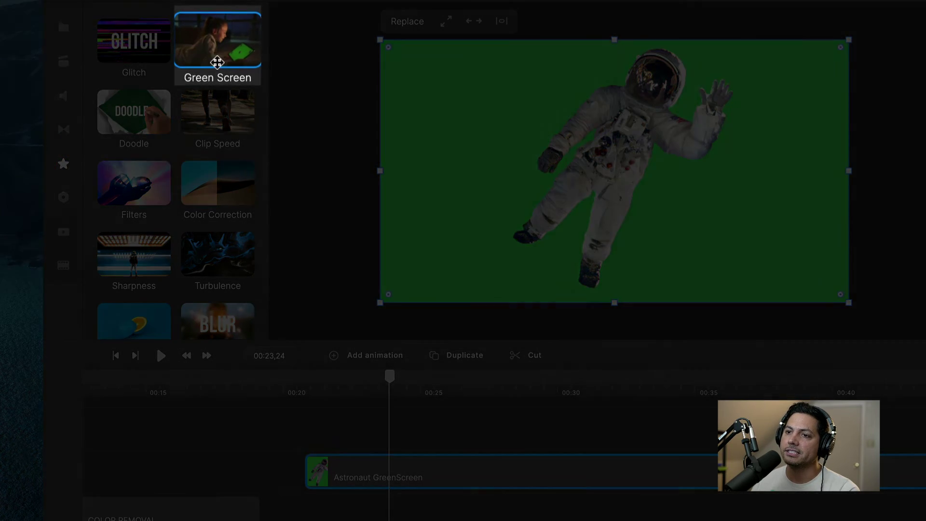
left_click_drag(211, 44, 616, 161)
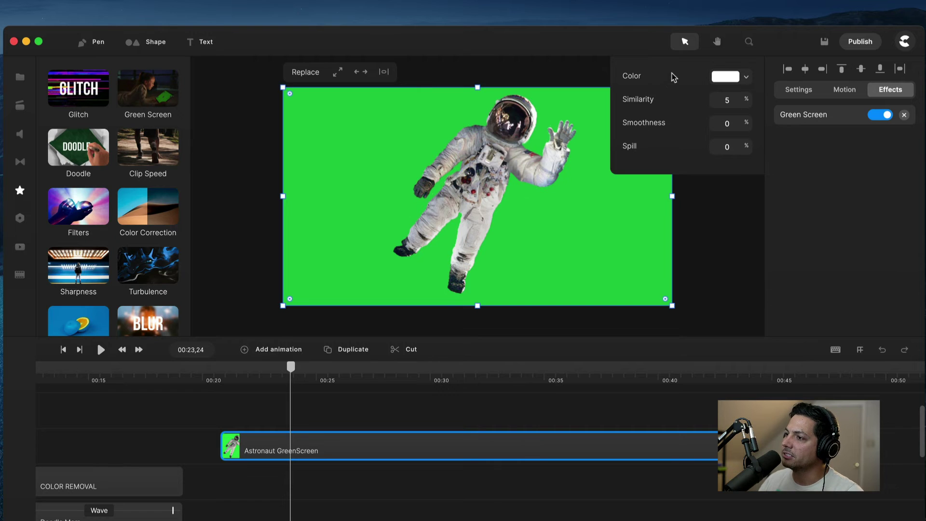
- Sample the green backdrop with the eyedropper, making 1fc744 the Green Screen key colour
left_click(747, 78)
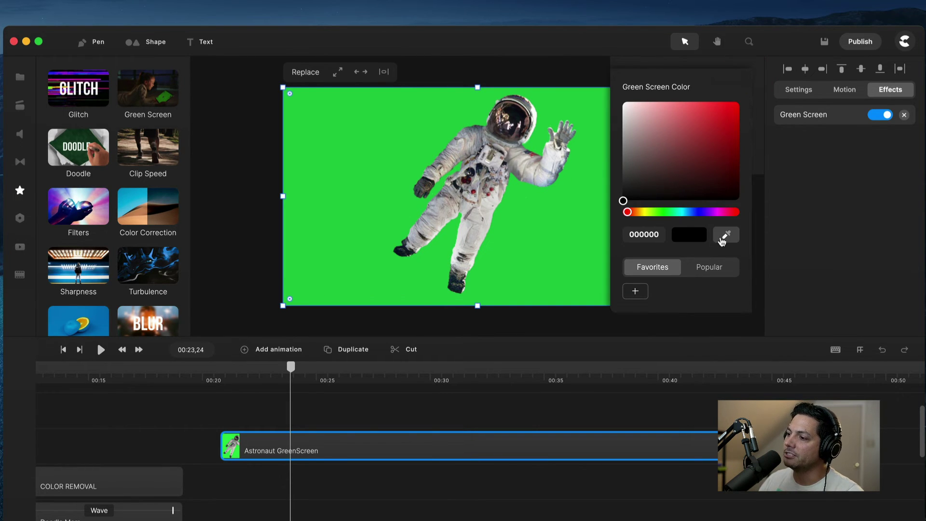
left_click(724, 236)
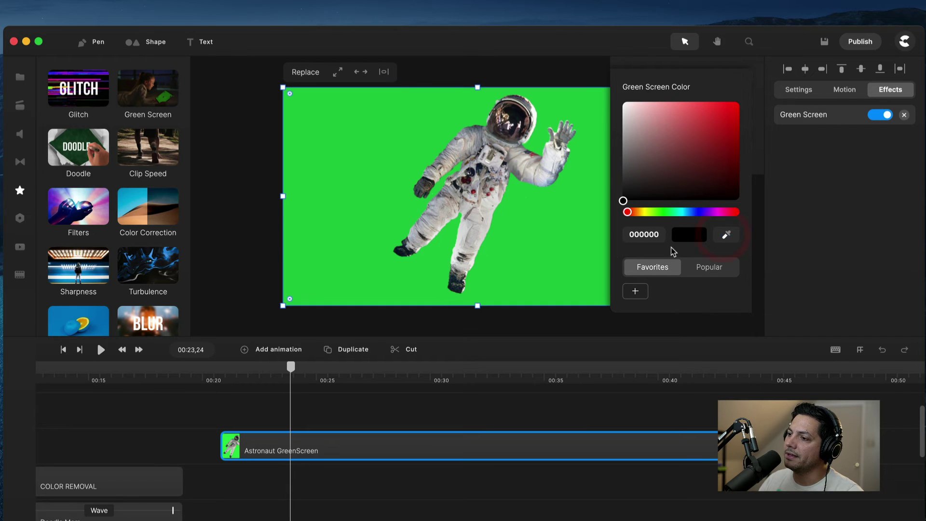
left_click(530, 255)
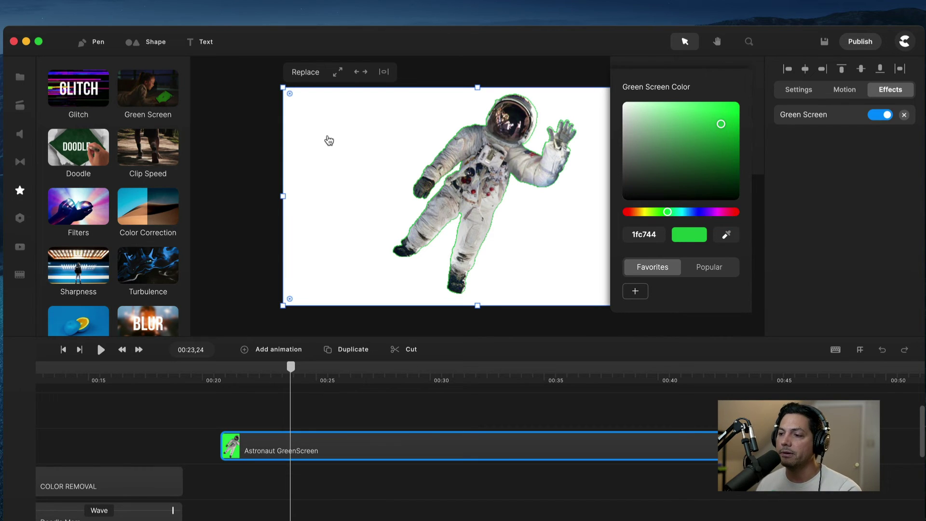
scroll(540, 210, "up", 3)
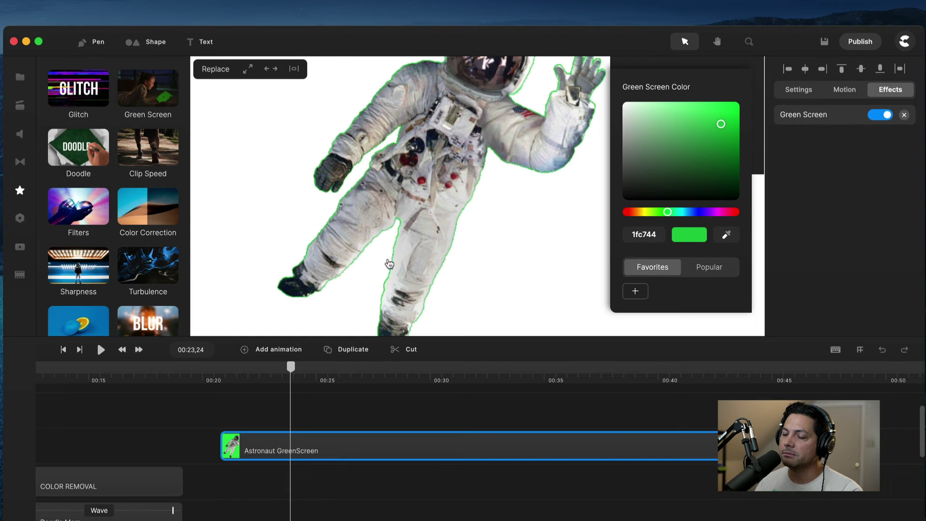
left_click(823, 198)
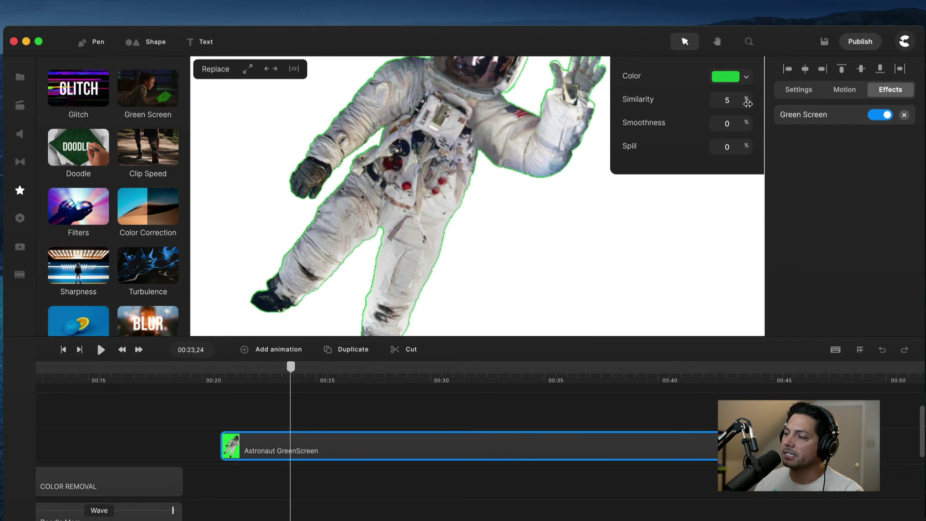
- Raise the key Similarity to 18.3% and Smoothness to 7% to remove the green fringe
mouse_move(747, 100)
left_mouse_down()
mouse_move(781, 109)
mouse_move(753, 108)
left_mouse_up()
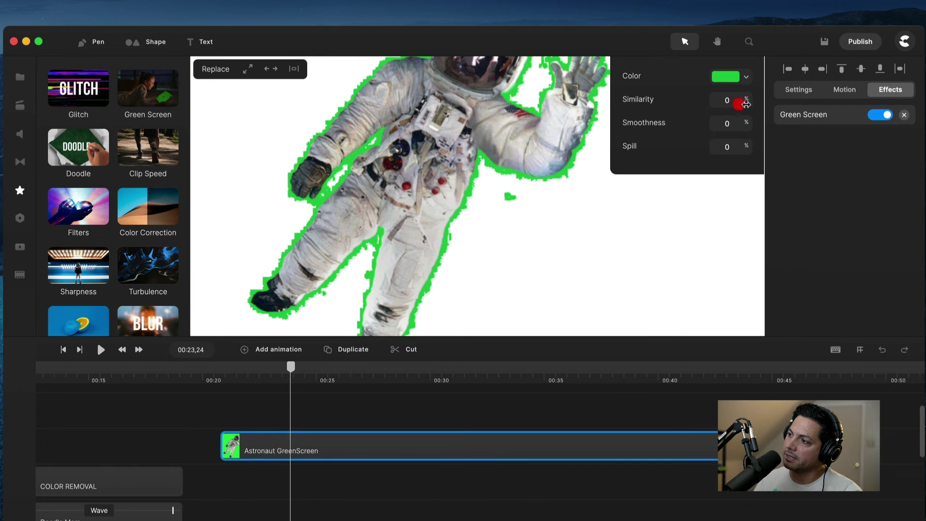
left_click_drag(750, 99, 760, 101)
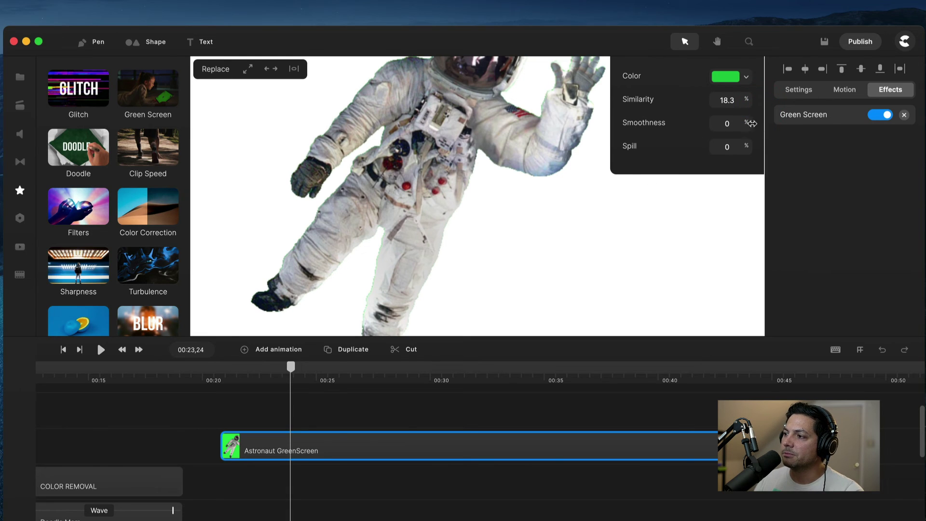
left_click_drag(751, 123, 754, 124)
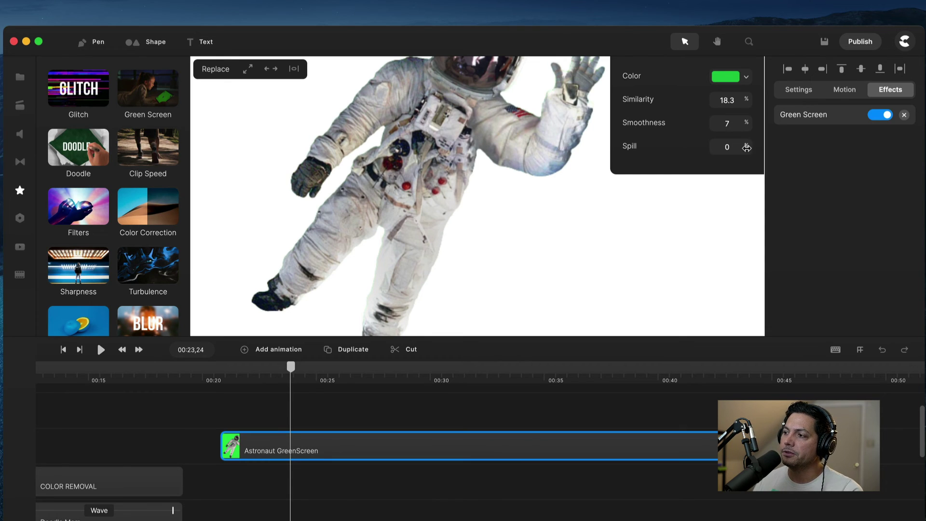
- Set the Green Screen Spill to 0 and close the settings
left_click_drag(746, 148, 710, 148)
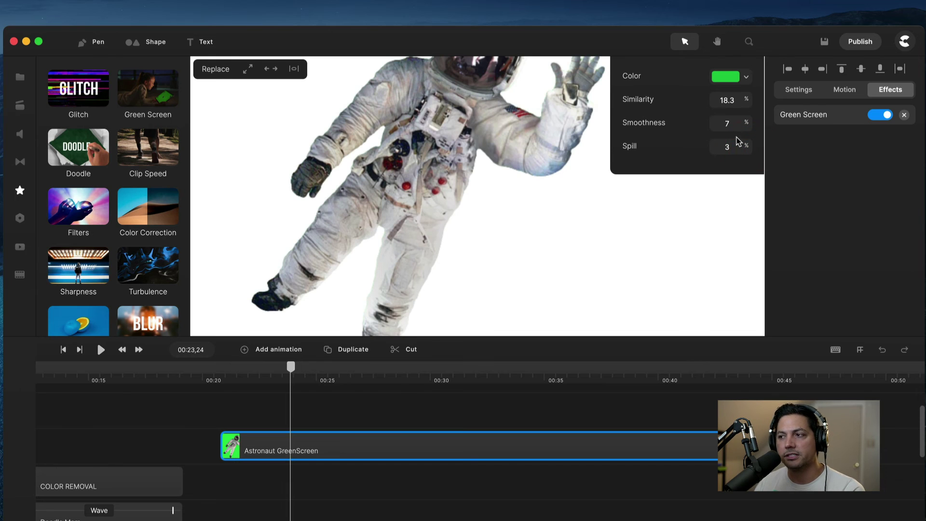
left_click(732, 146)
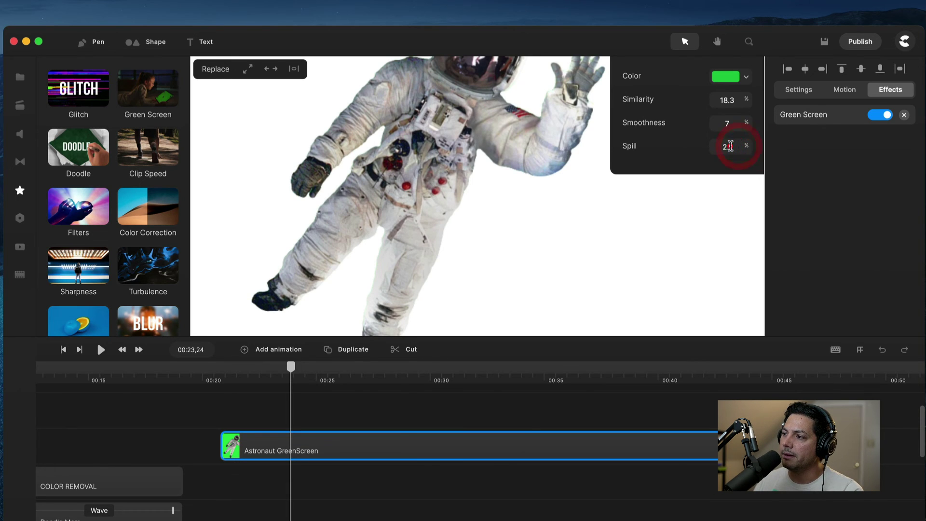
left_click(728, 146)
type("0")
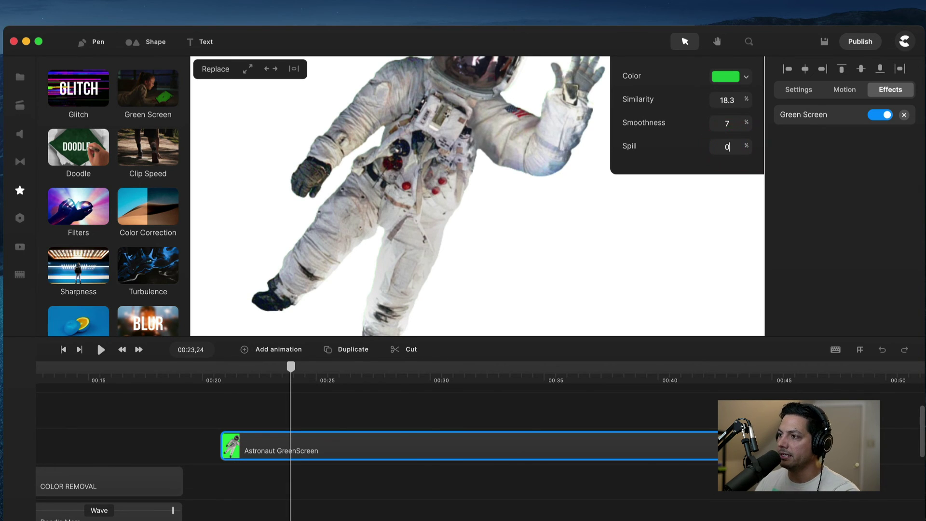
left_click(692, 152)
left_click(722, 207)
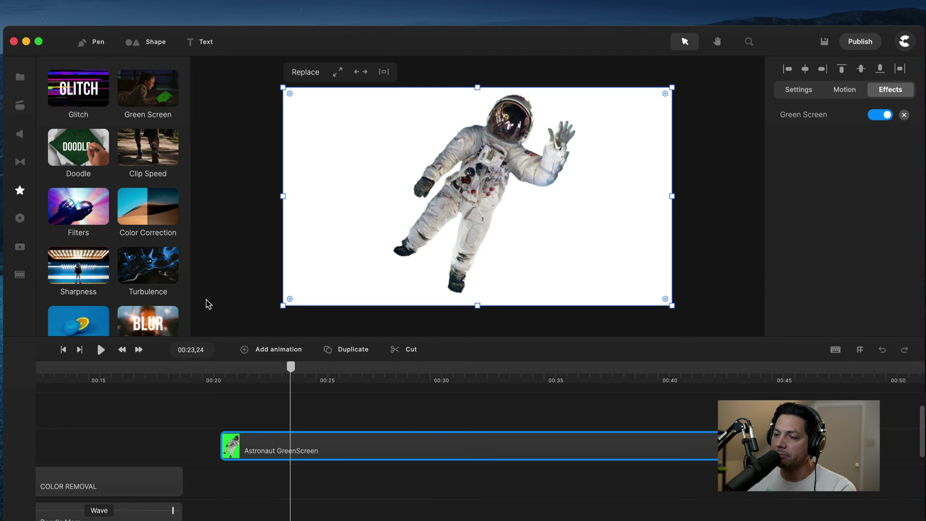
- Add Space Background from My Files, aligned and trimmed to the astronaut clip, on the track beneath it
left_click(20, 77)
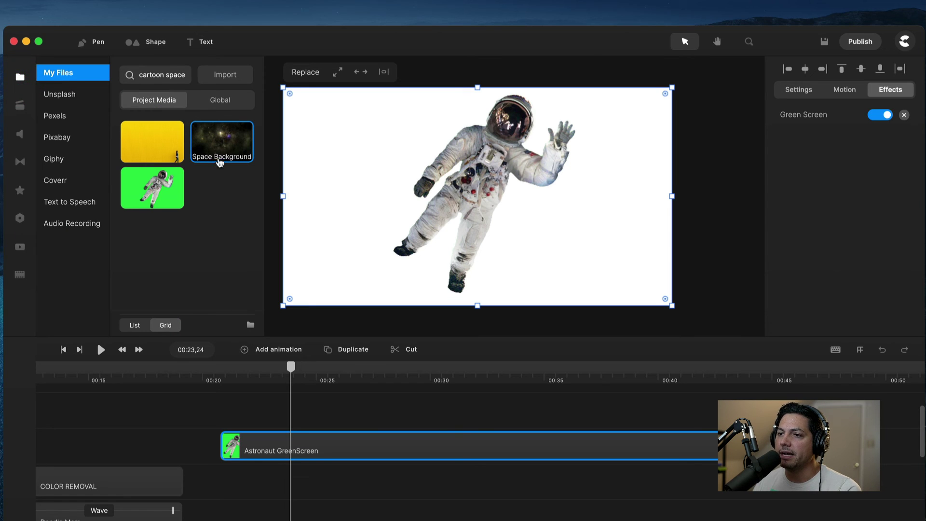
left_click_drag(225, 156, 385, 176)
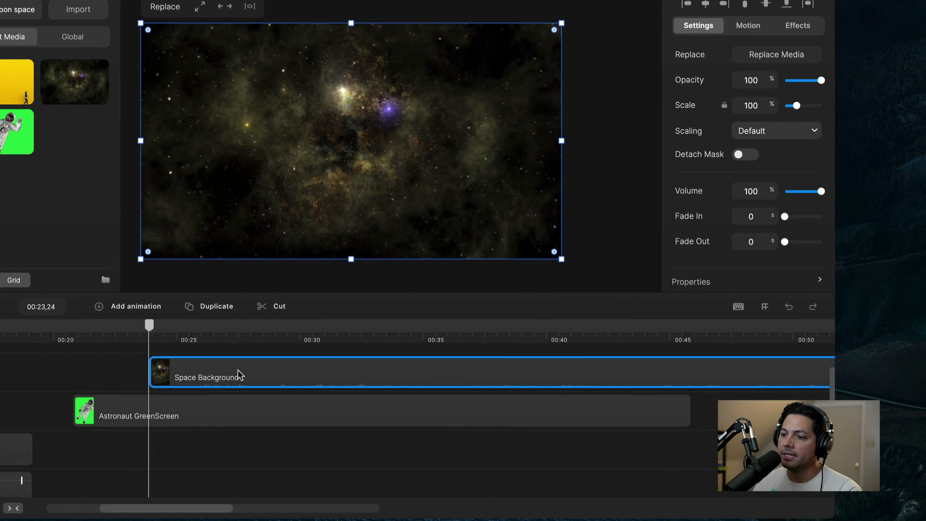
left_click_drag(240, 375, 165, 378)
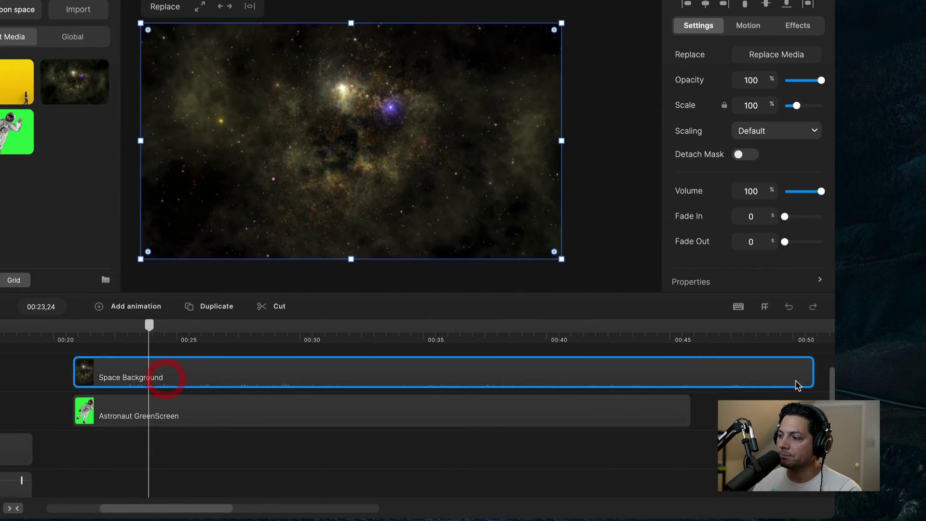
left_click_drag(807, 373, 688, 381)
left_click(192, 367)
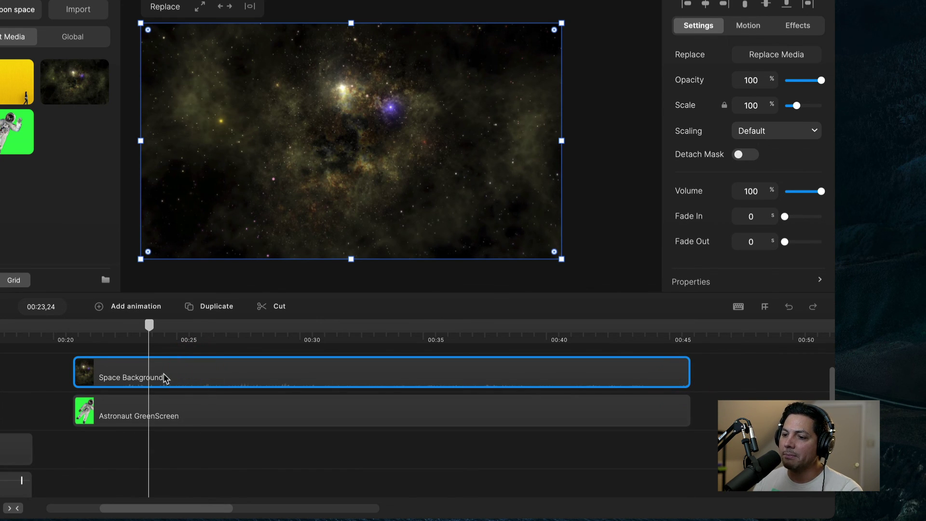
left_click_drag(169, 378, 166, 453)
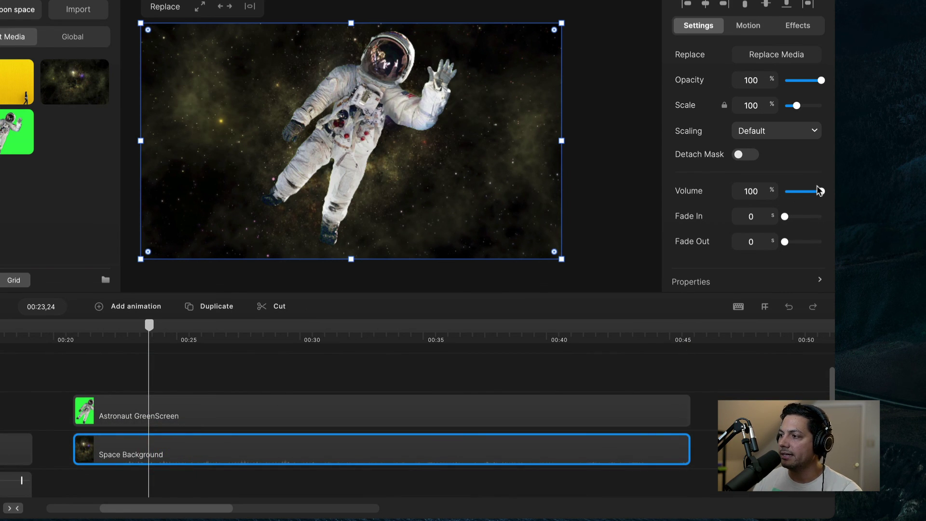
- Mute Space Background to 0% volume and preview the composite from about 00:20
left_click_drag(821, 191, 766, 200)
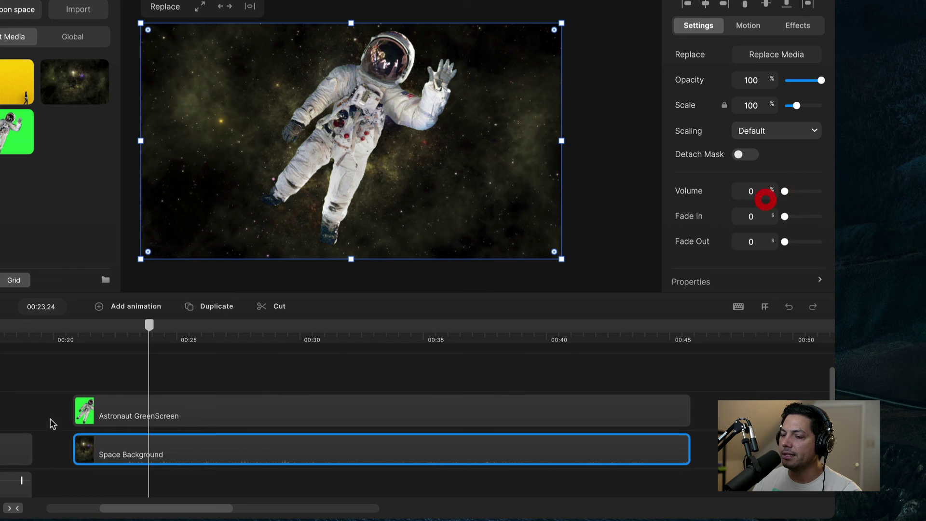
left_click(72, 340)
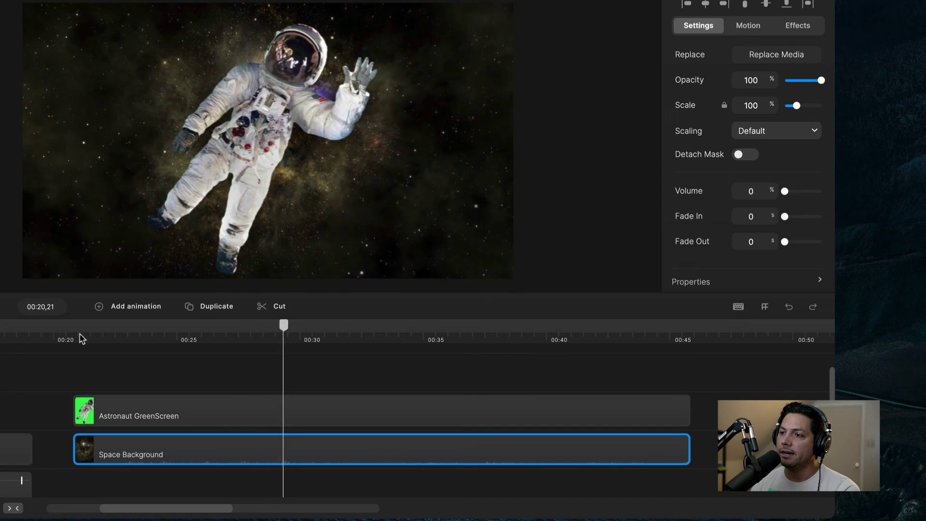
key("space")
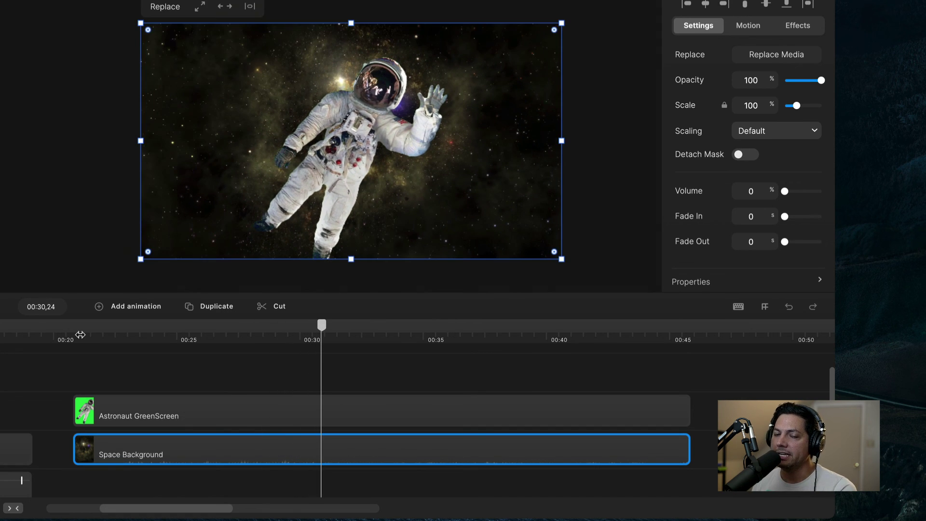